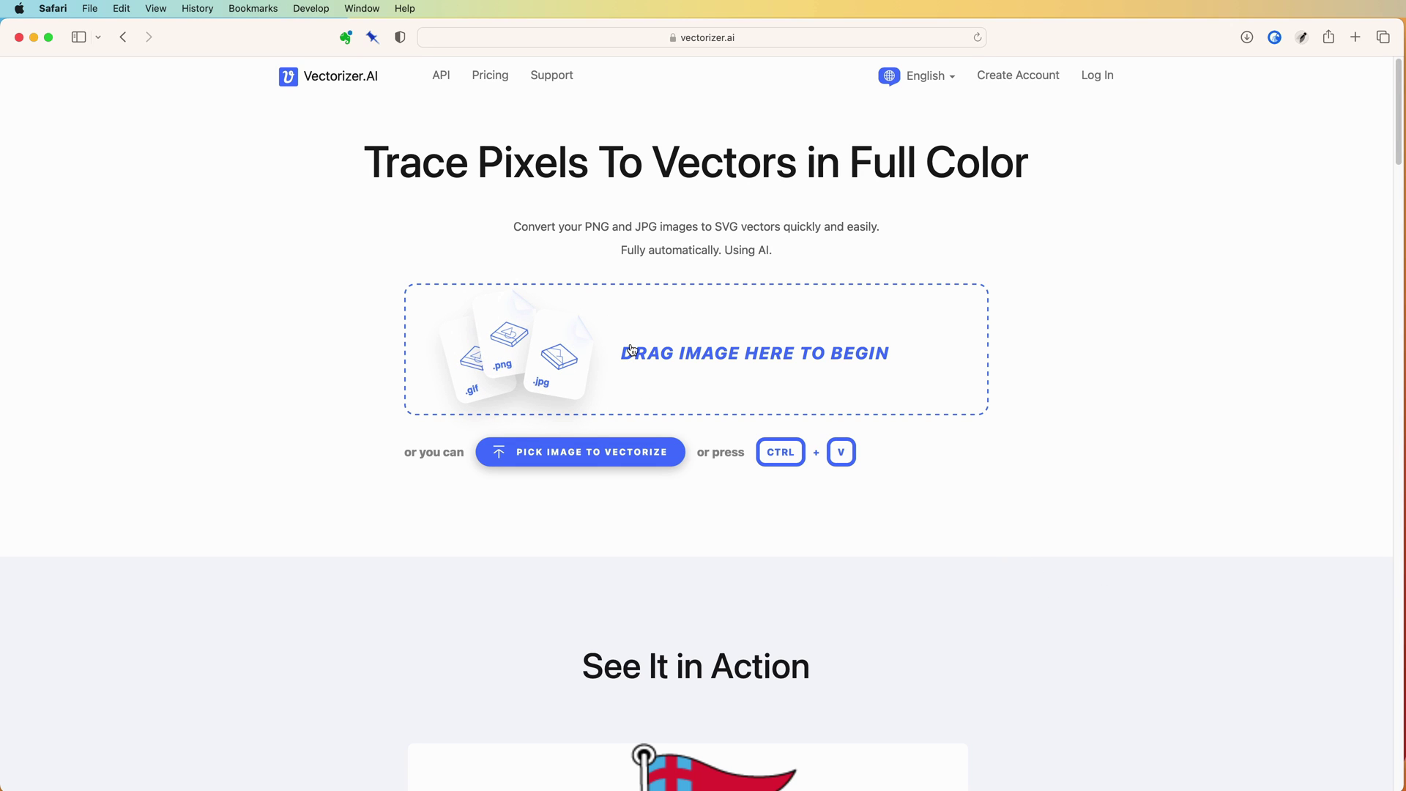
- Open the Vectorizer.AI pricing page and highlight the Web App plan's monthly price
click(497, 75)
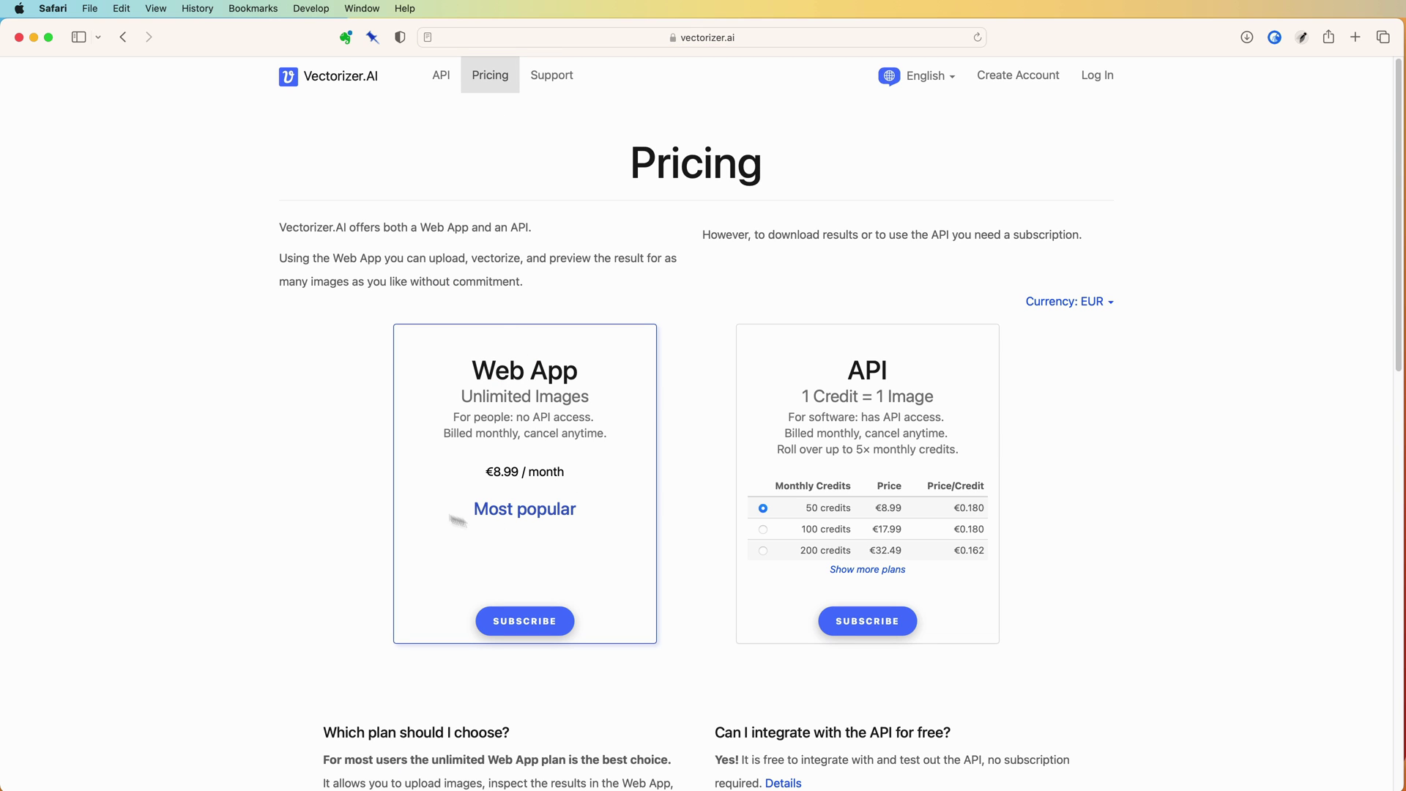
drag(565, 473, 480, 473)
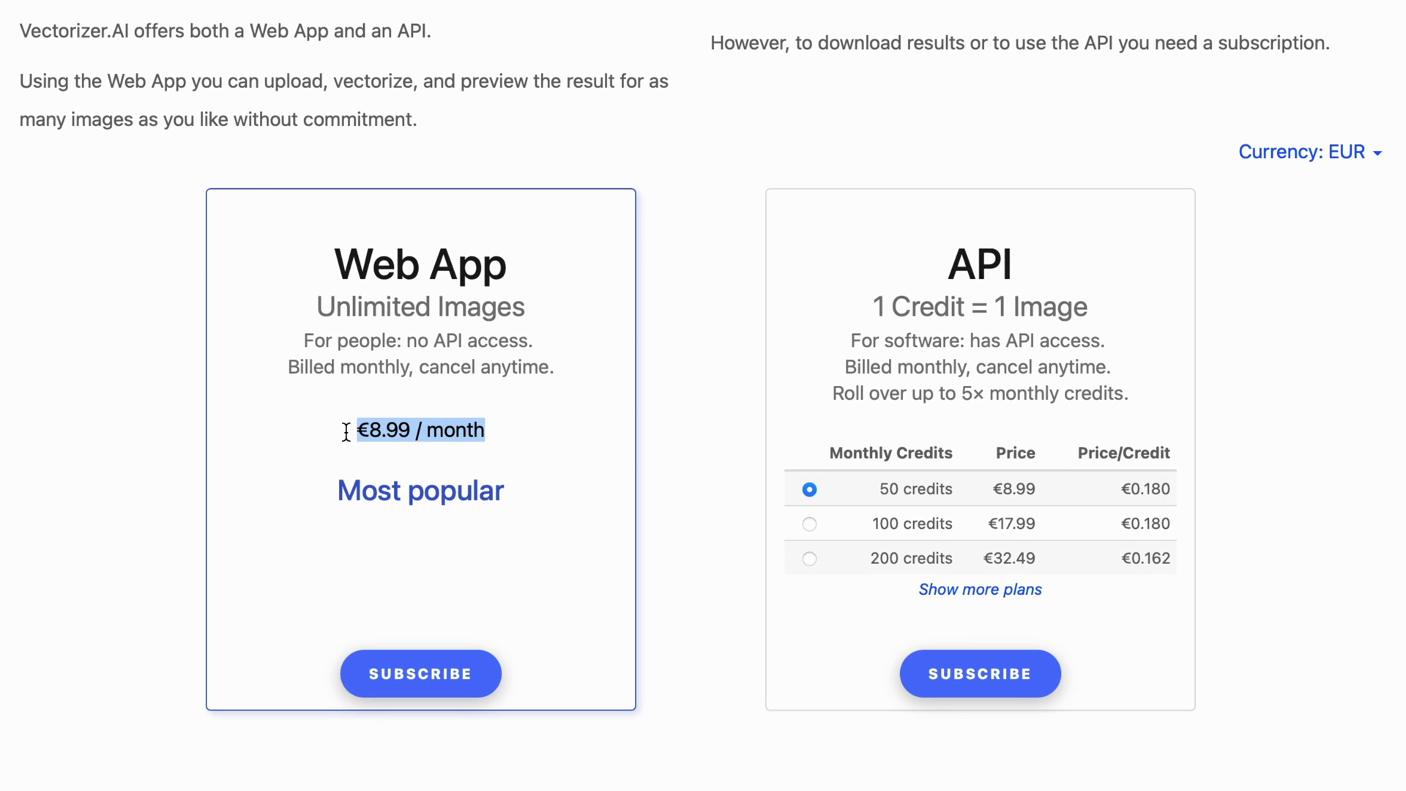
click(667, 458)
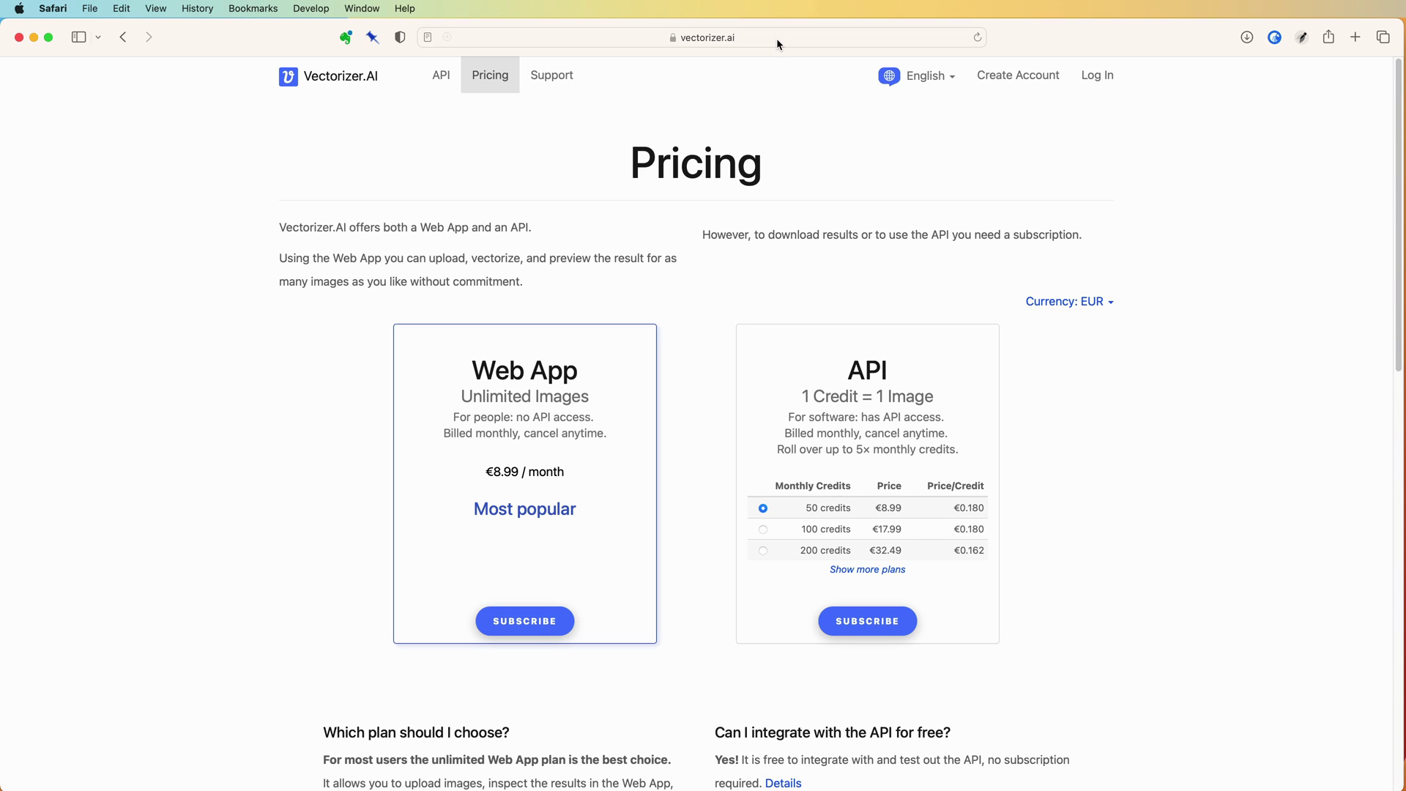
- Go to svgconverter.app and upload the black-and-white cartoon of the top-hatted man carrying a money bag
click(776, 38)
text(svgconverter.app)
key(Return)
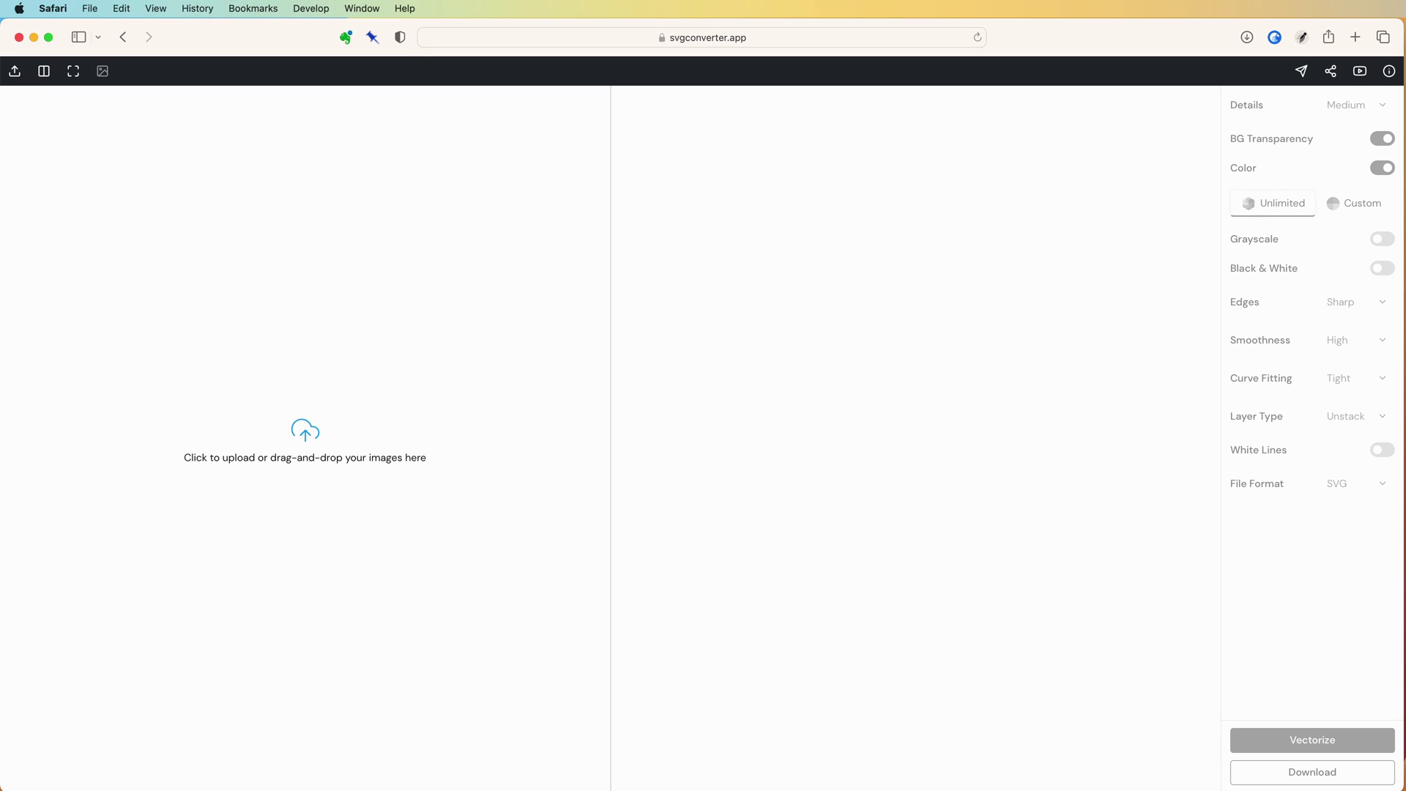
drag(1325, 705, 300, 419)
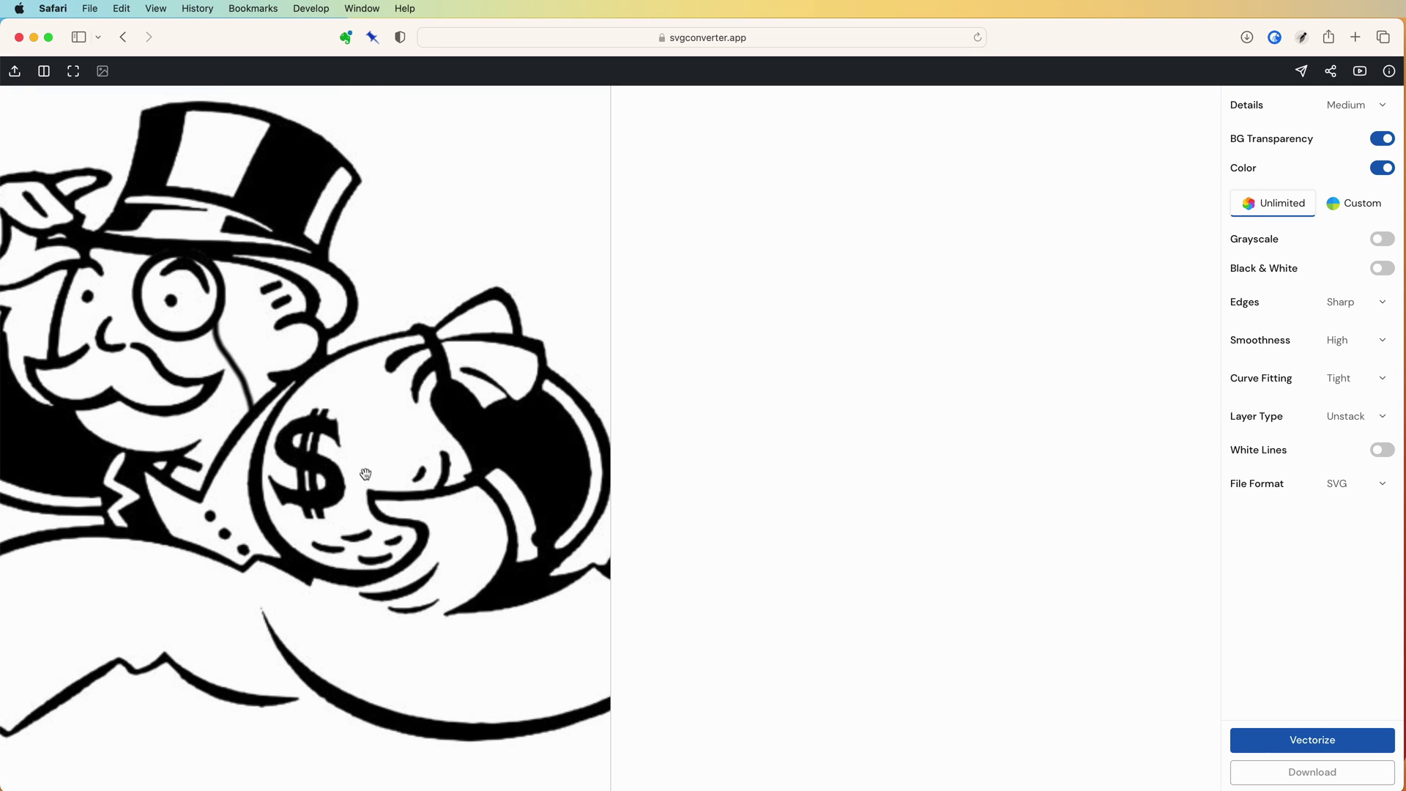
drag(335, 366, 427, 421)
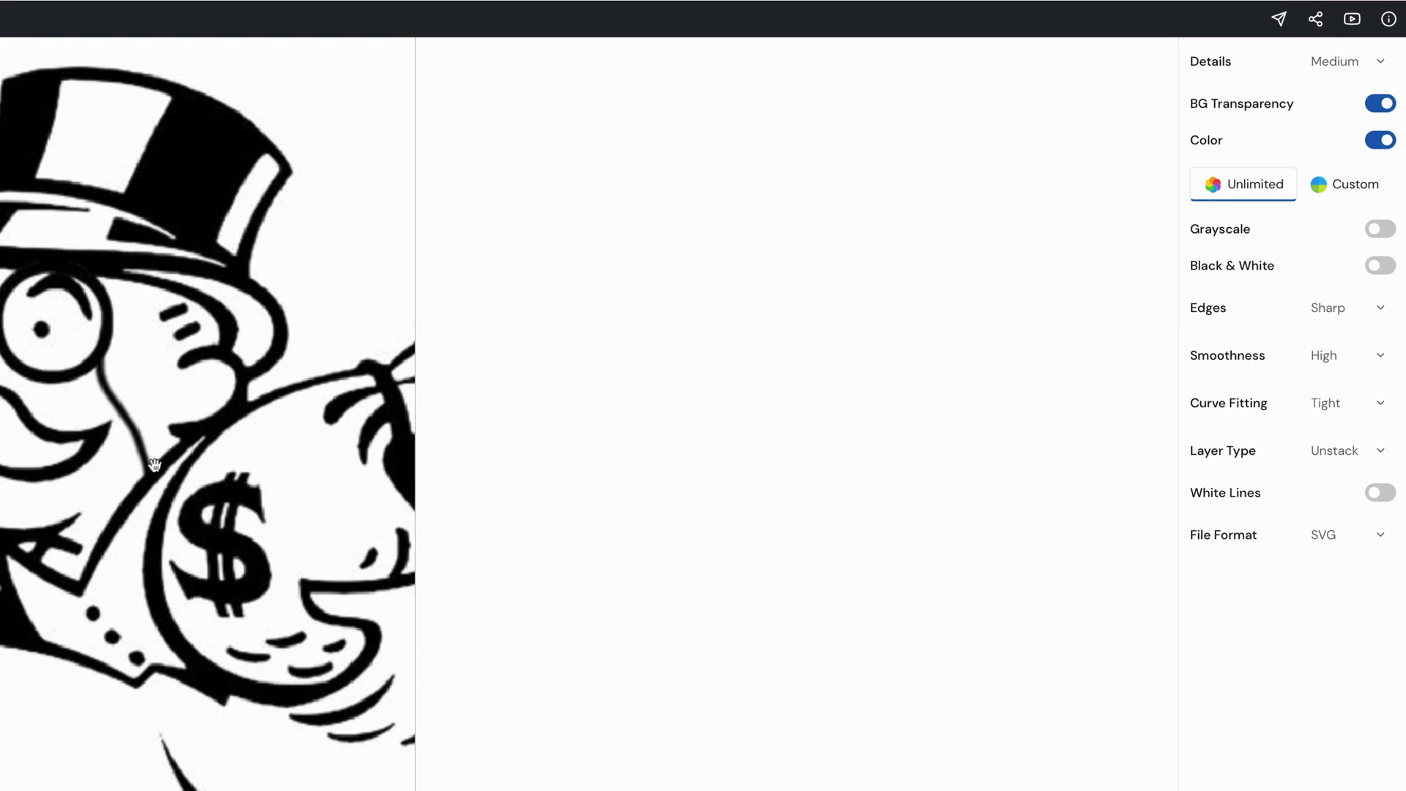
- Vectorize the cartoon in Black & White mode and download the result as SVG
click(1382, 265)
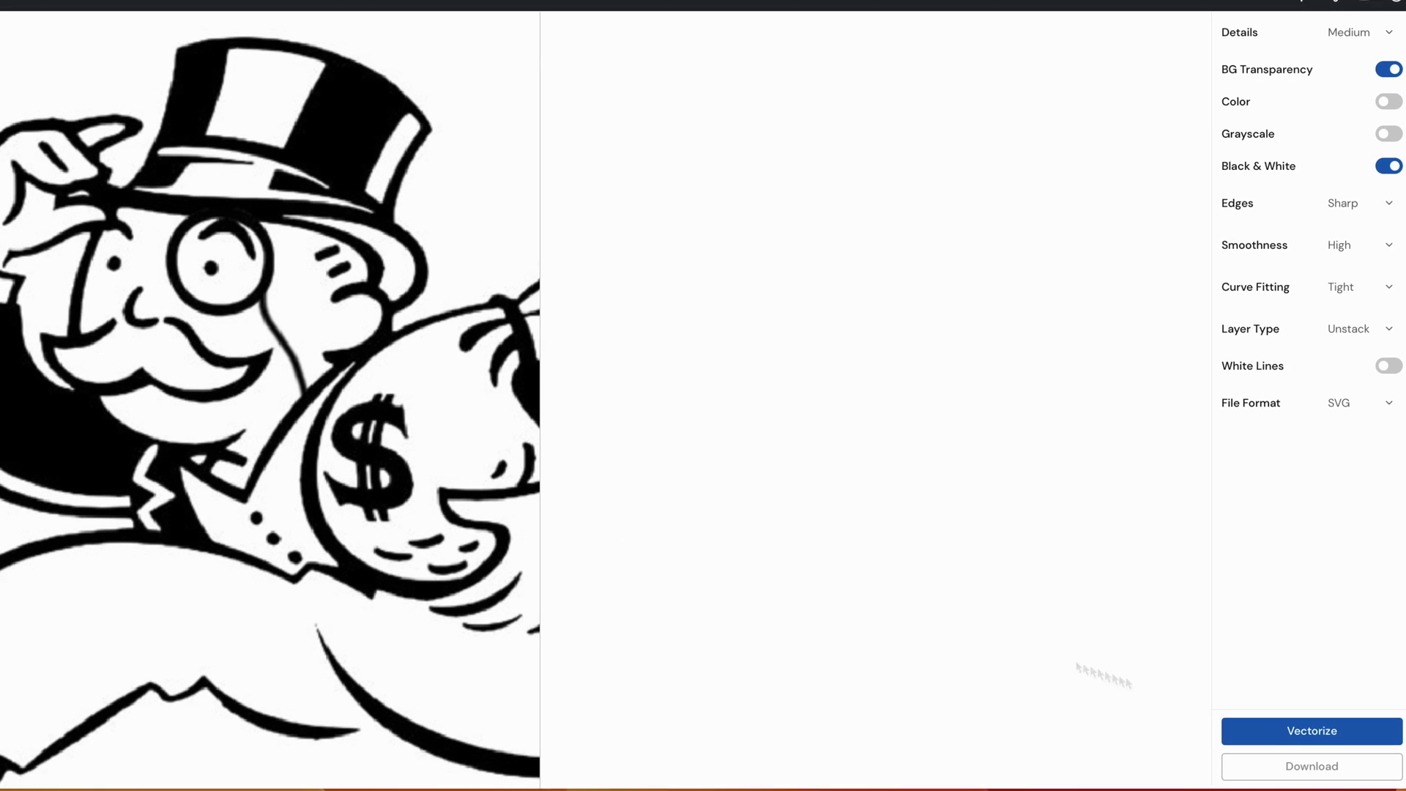
click(1283, 732)
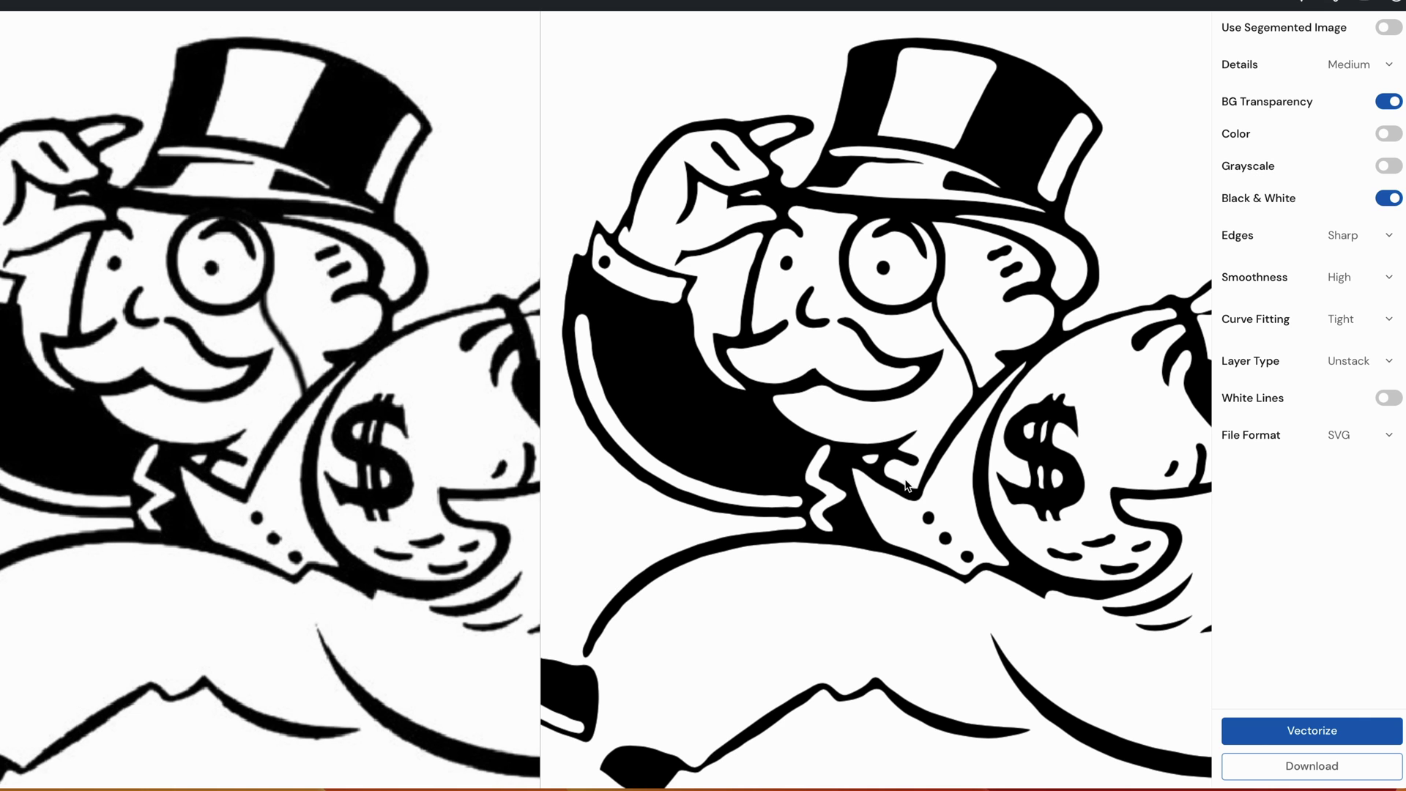
scroll(867, 386, up, 5)
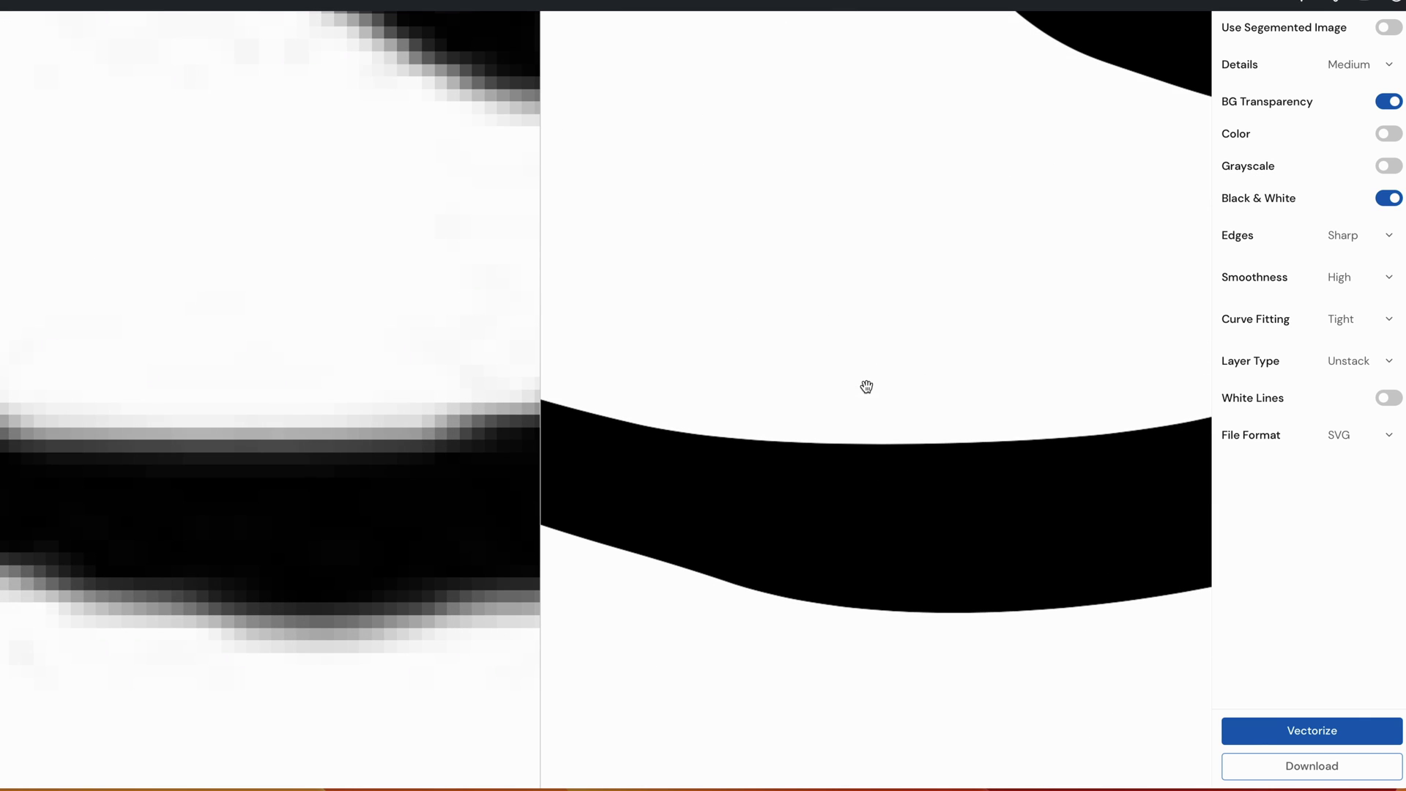
scroll(835, 467, down, 5)
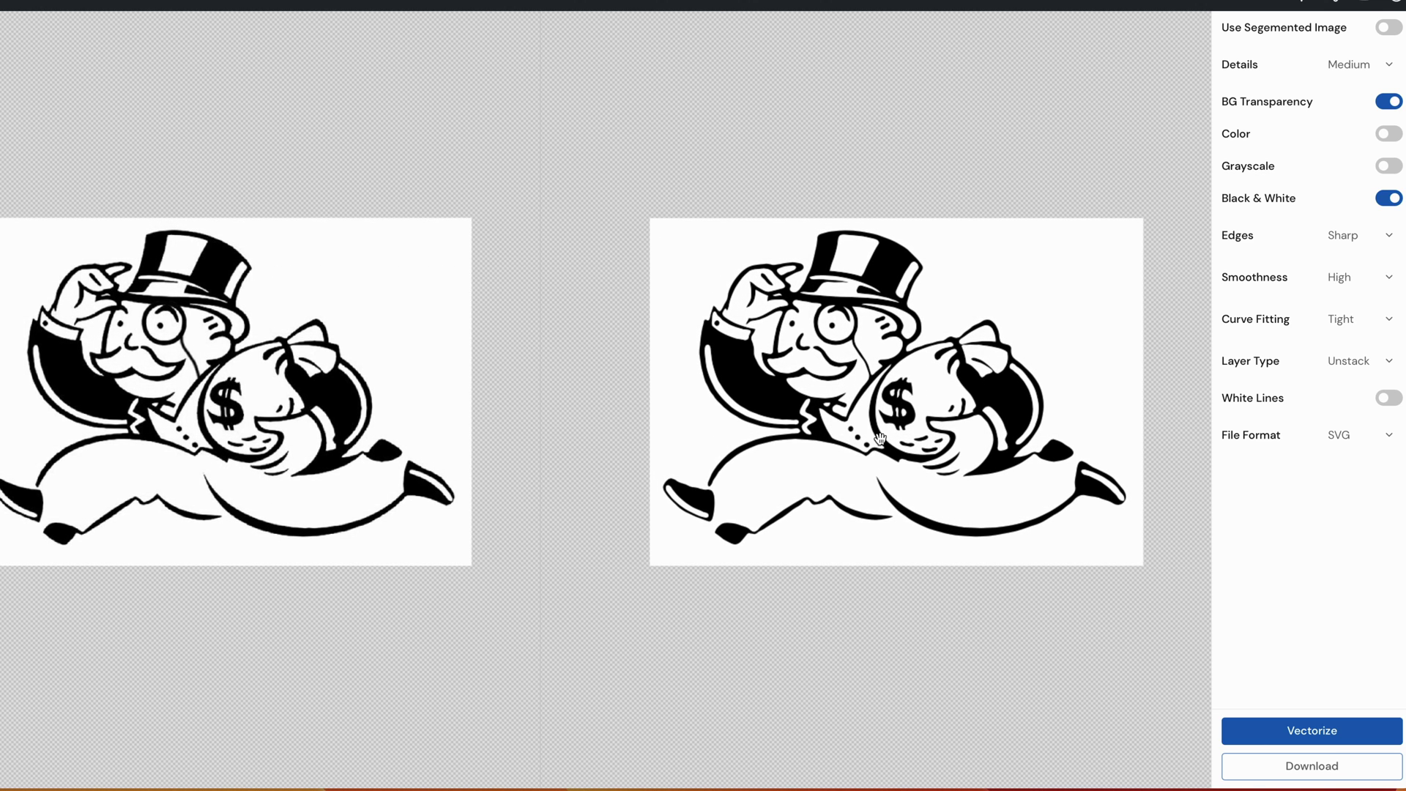
click(1326, 769)
- Vectorize the black-and-white cartoon again with Medium smoothness and turn off BG Transparency
scroll(950, 412, up, 10)
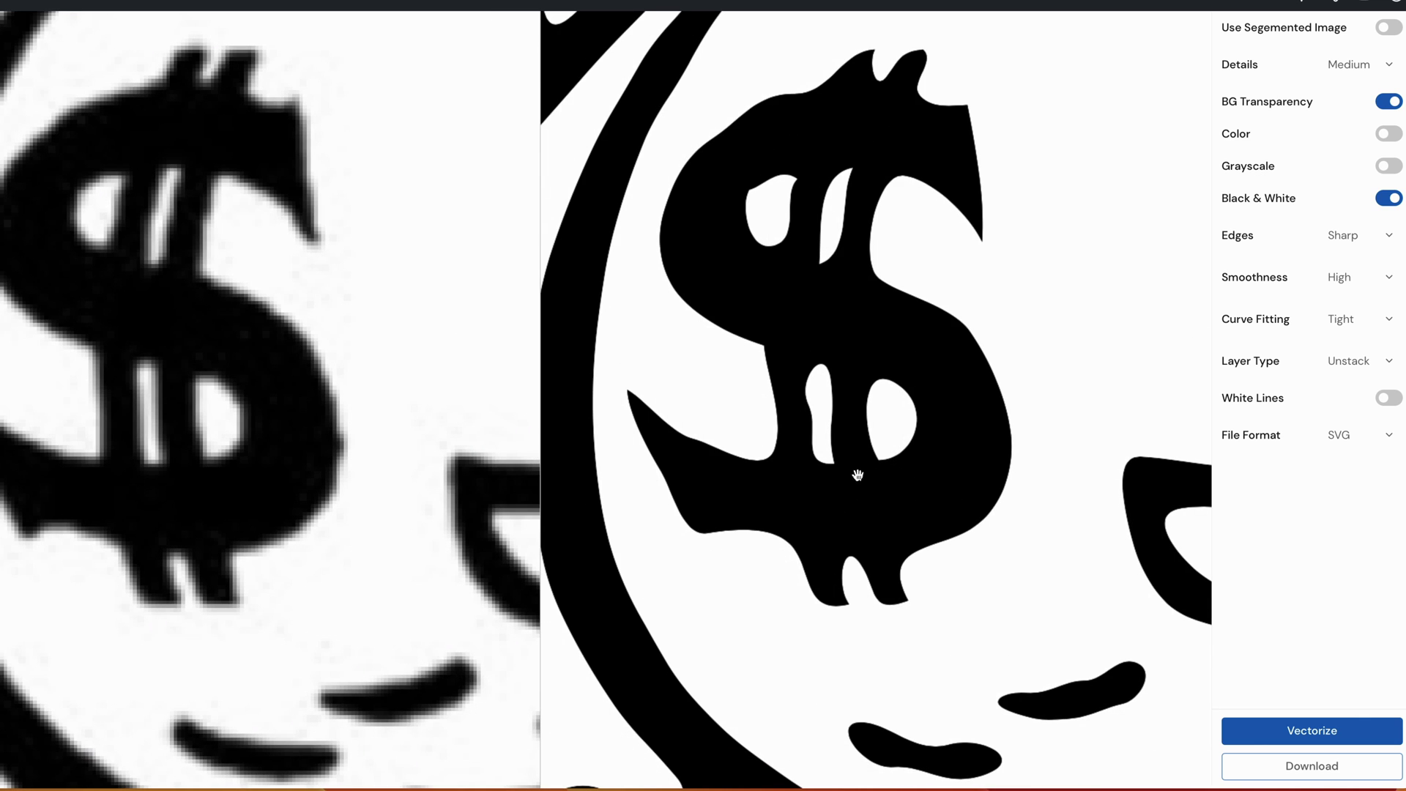
click(1364, 280)
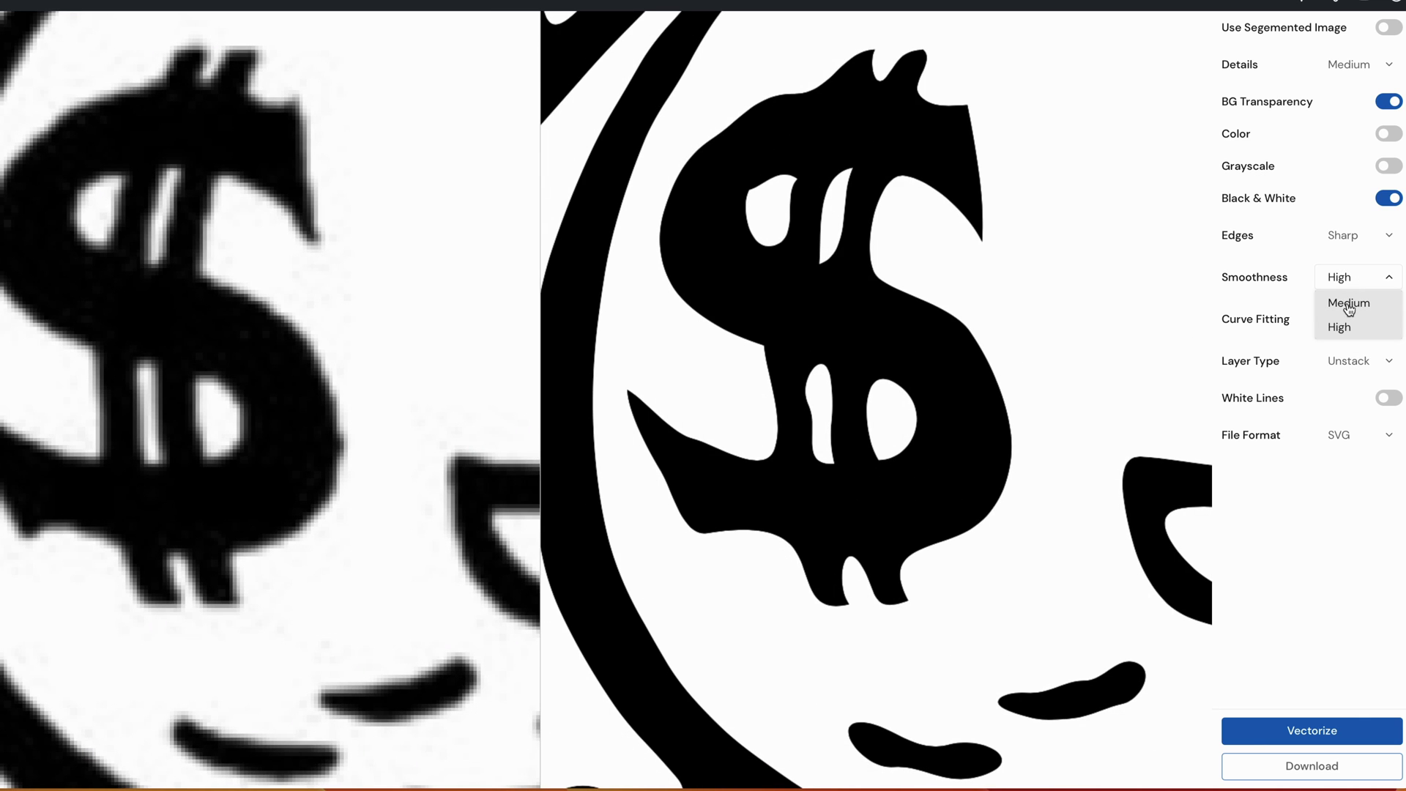
click(1347, 305)
click(1293, 731)
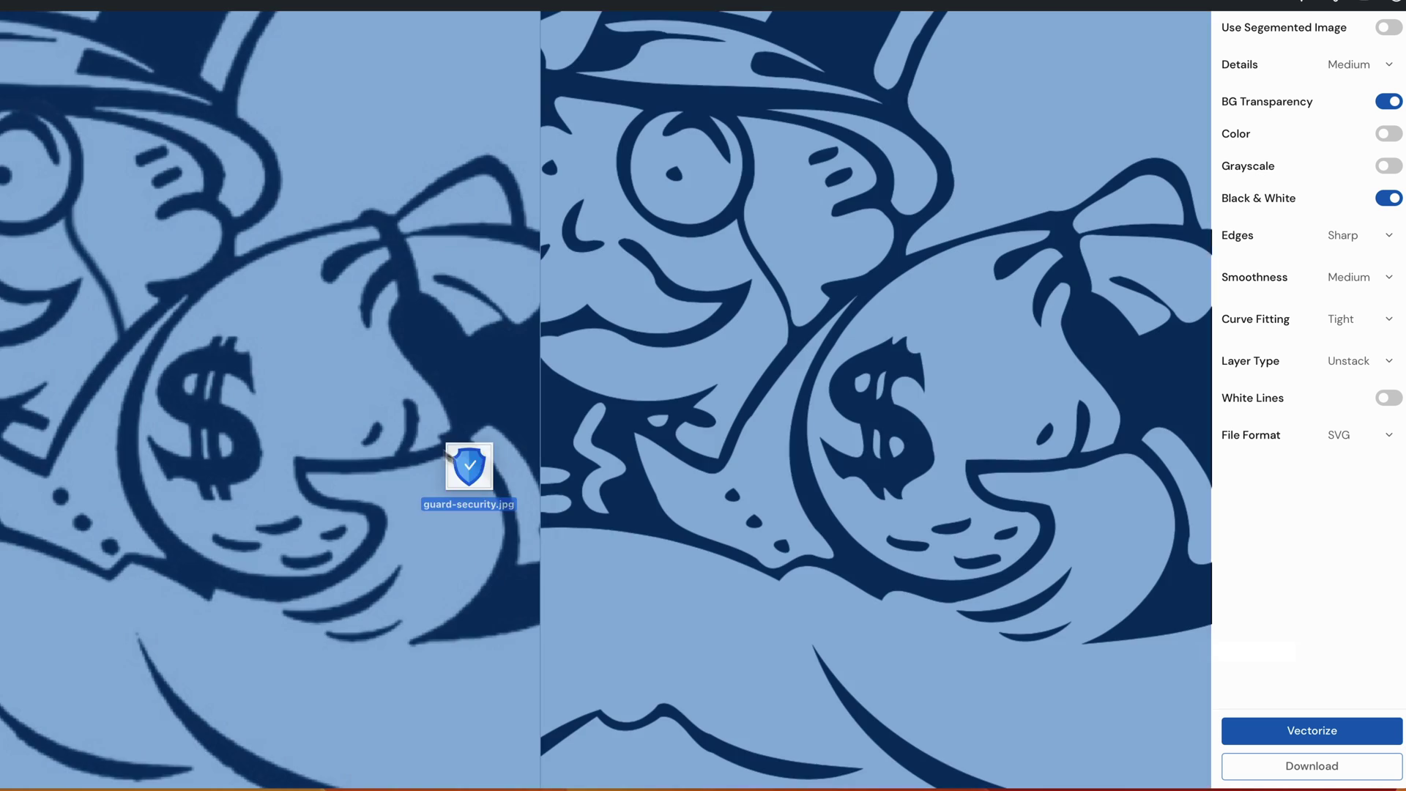
drag(465, 471, 337, 414)
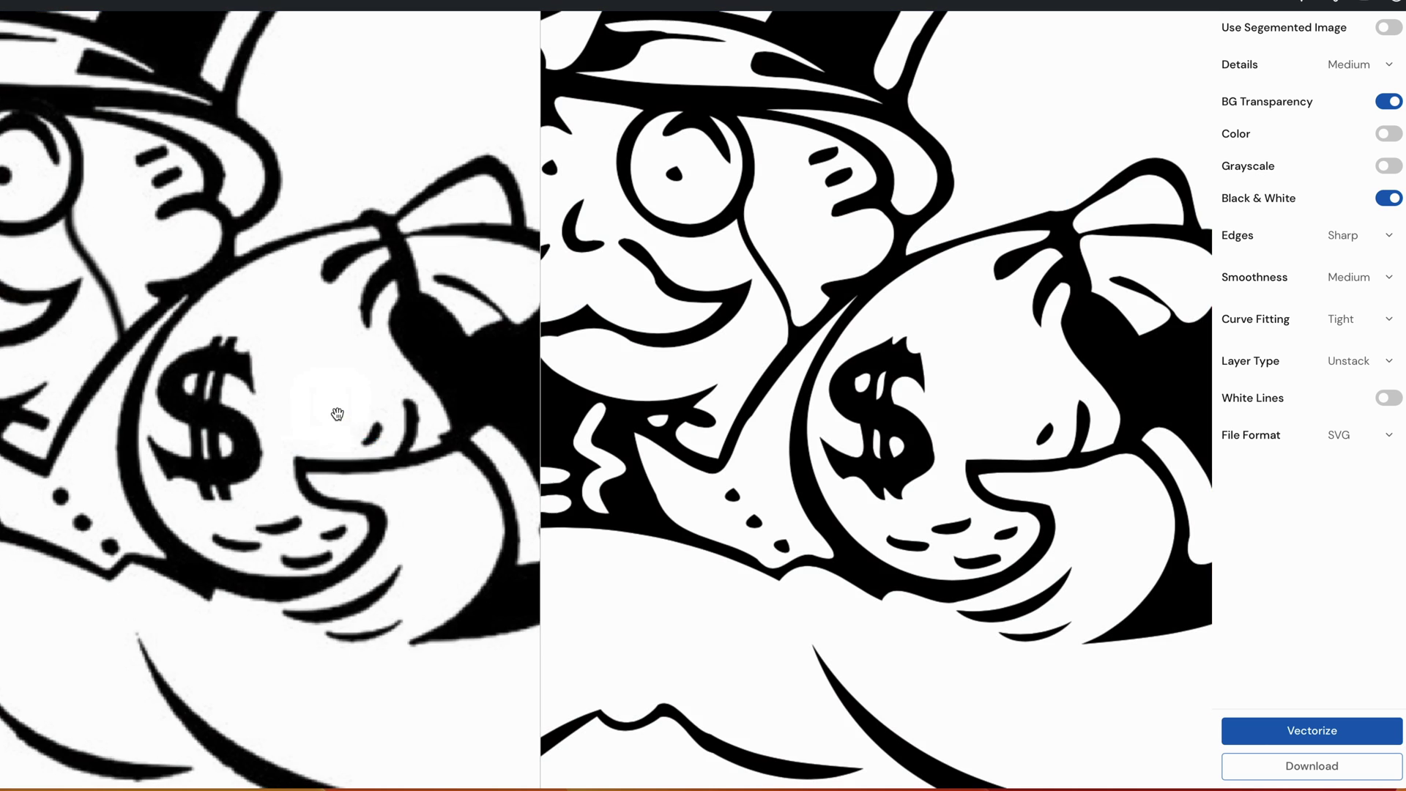
click(1390, 102)
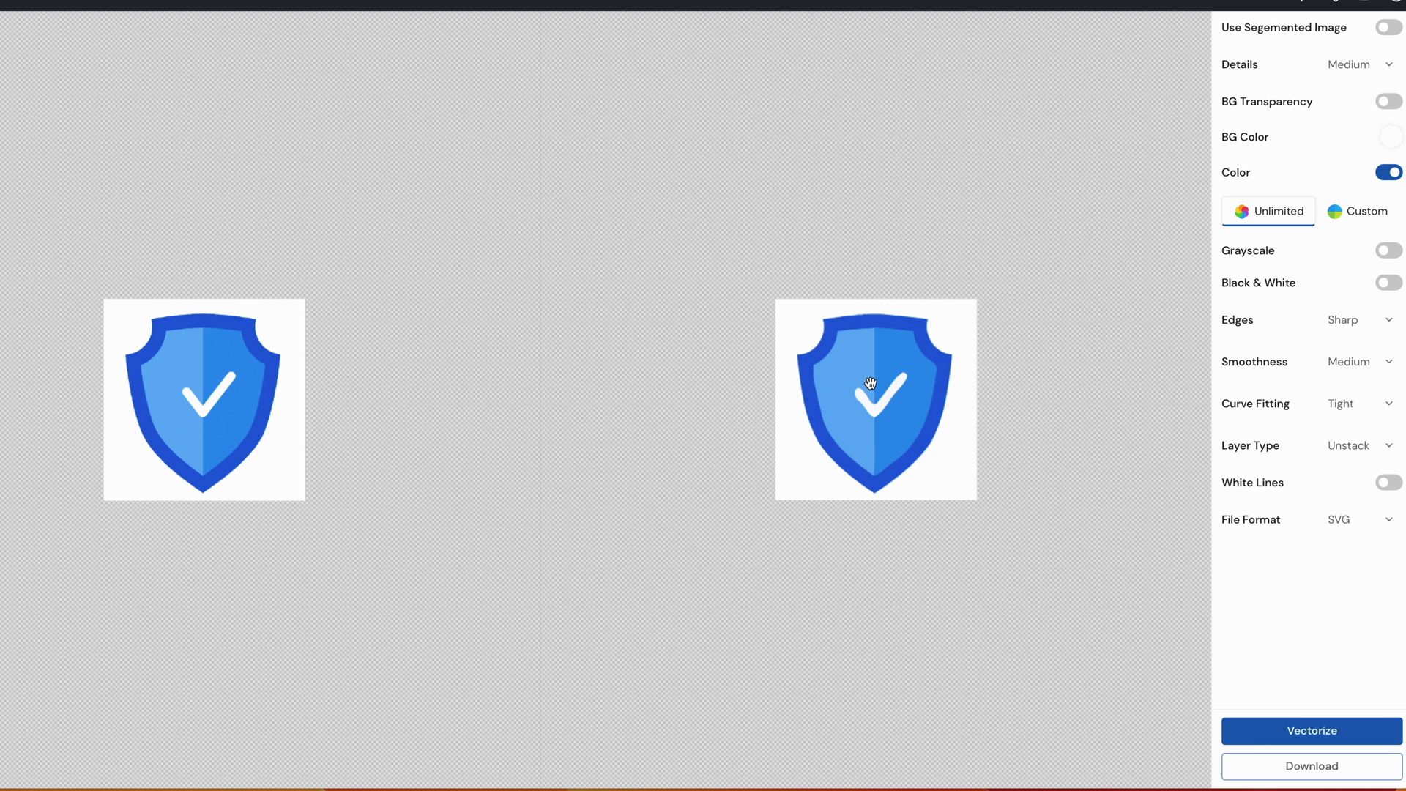
- Compare the checkmark's edges in the original and vectorized versions of the blue shield
scroll(870, 383, up, 5)
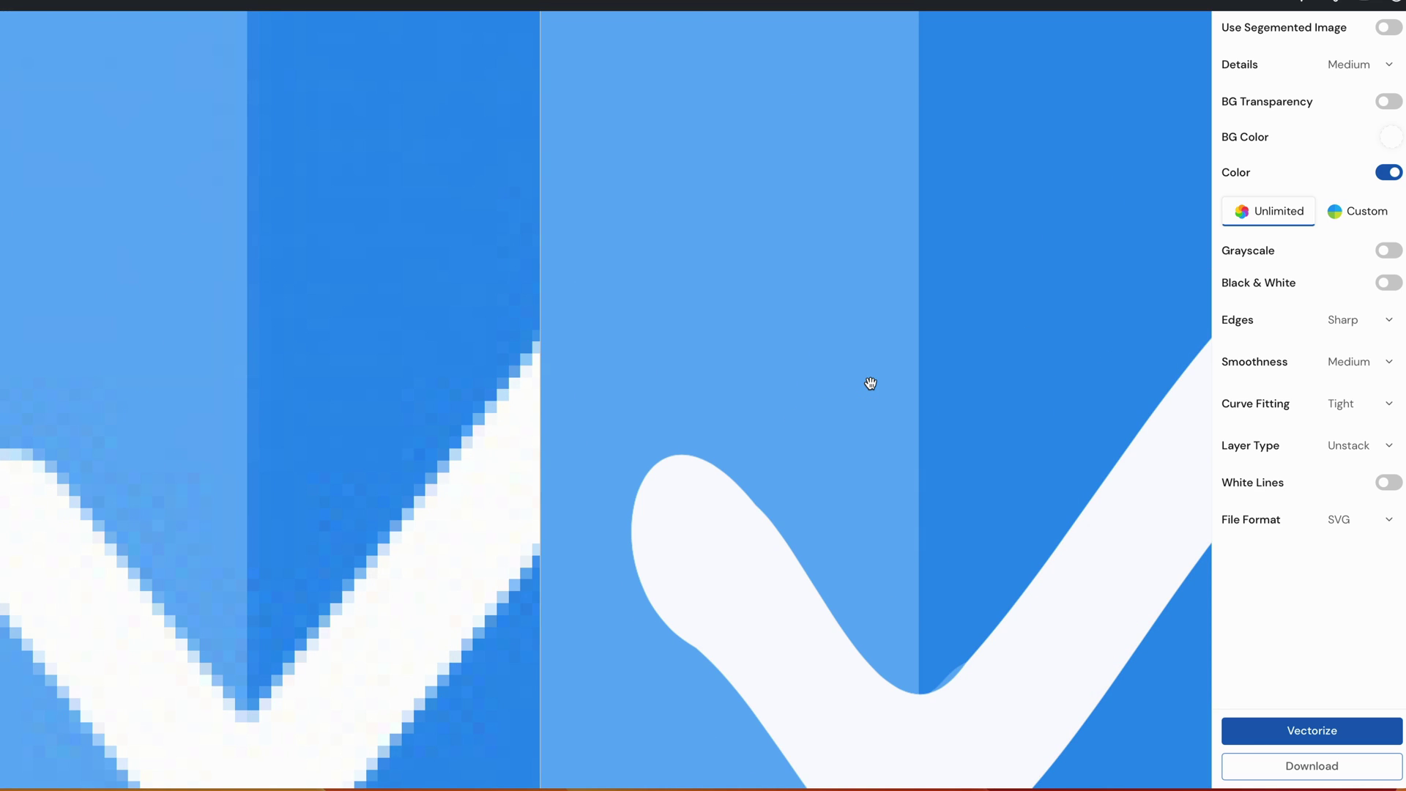
drag(920, 609, 924, 419)
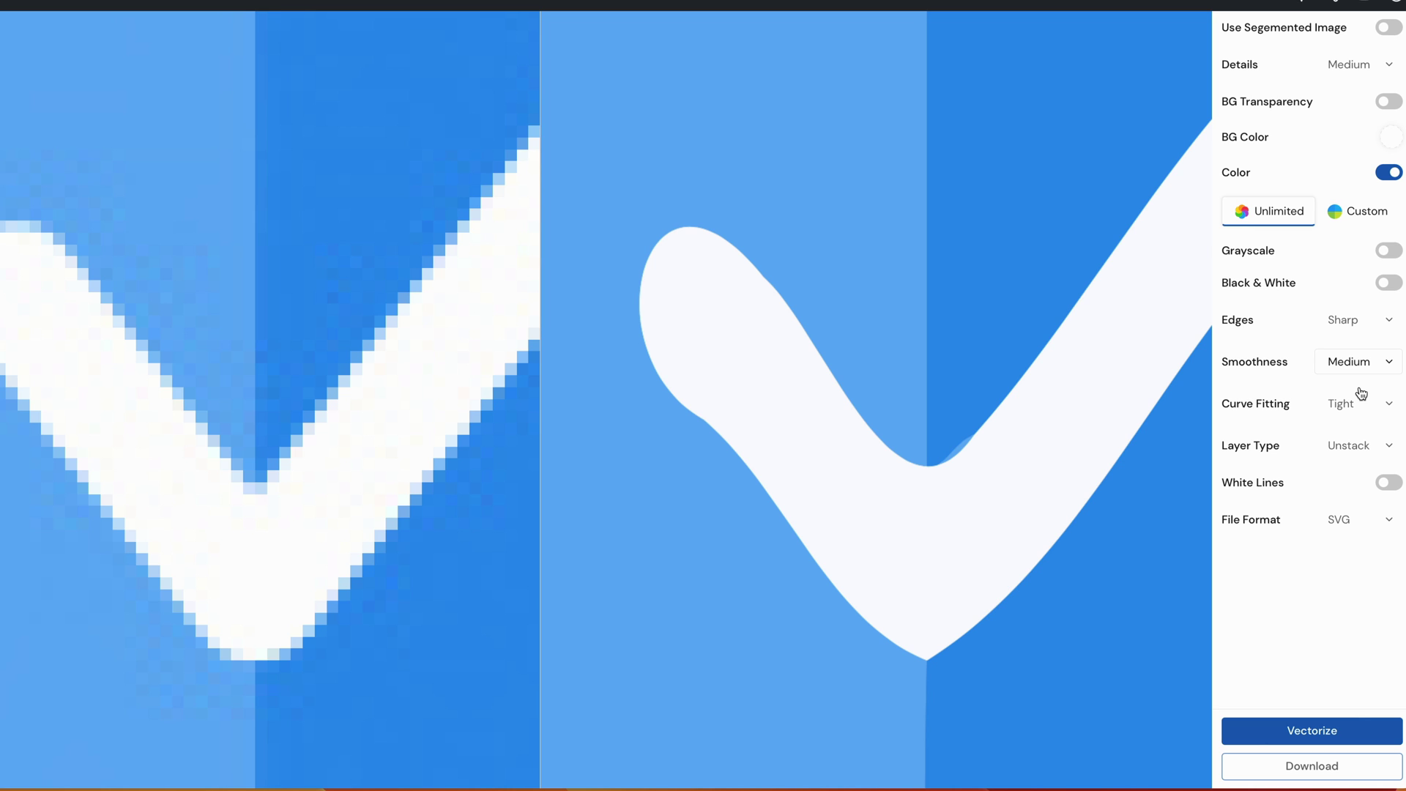
scroll(1023, 495, down, 3)
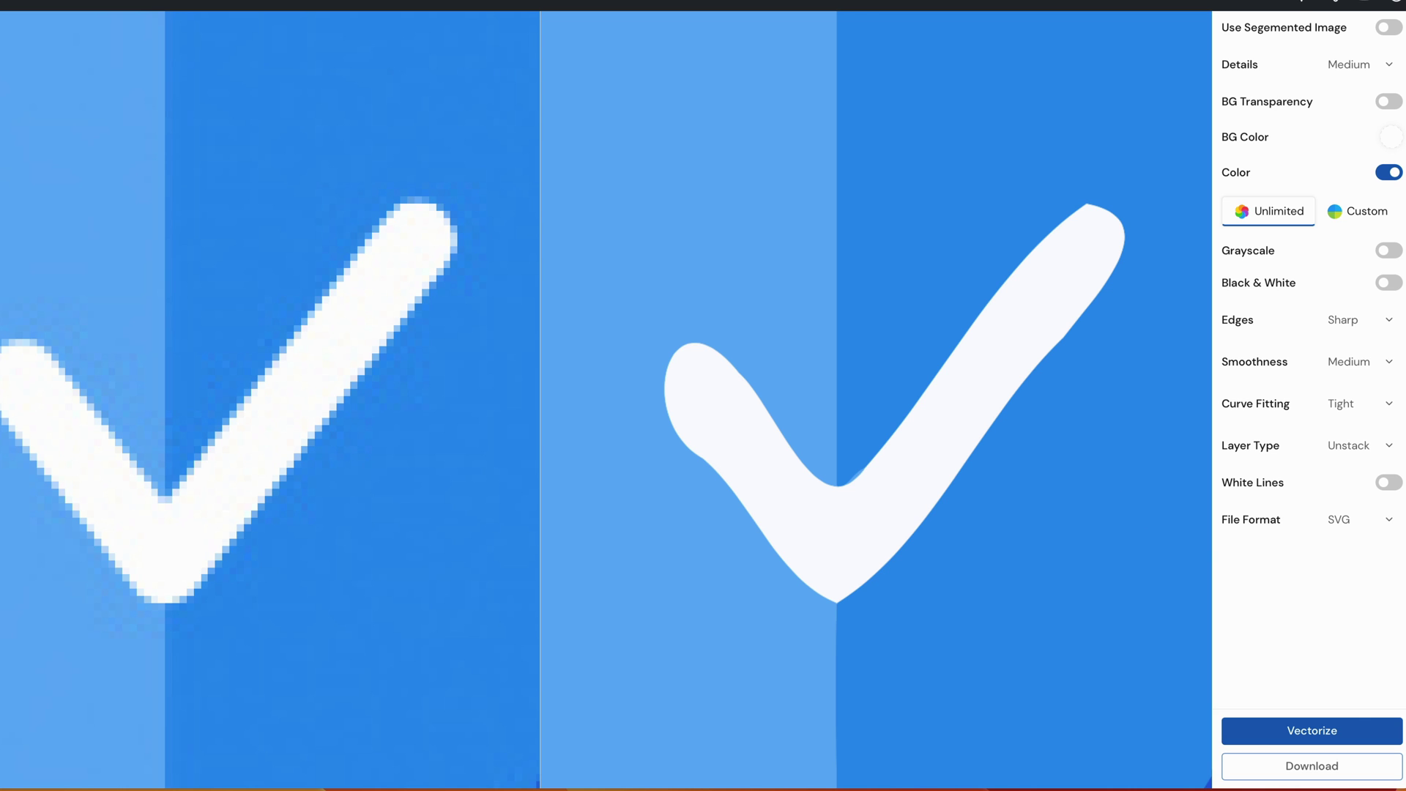
drag(515, 439, 307, 393)
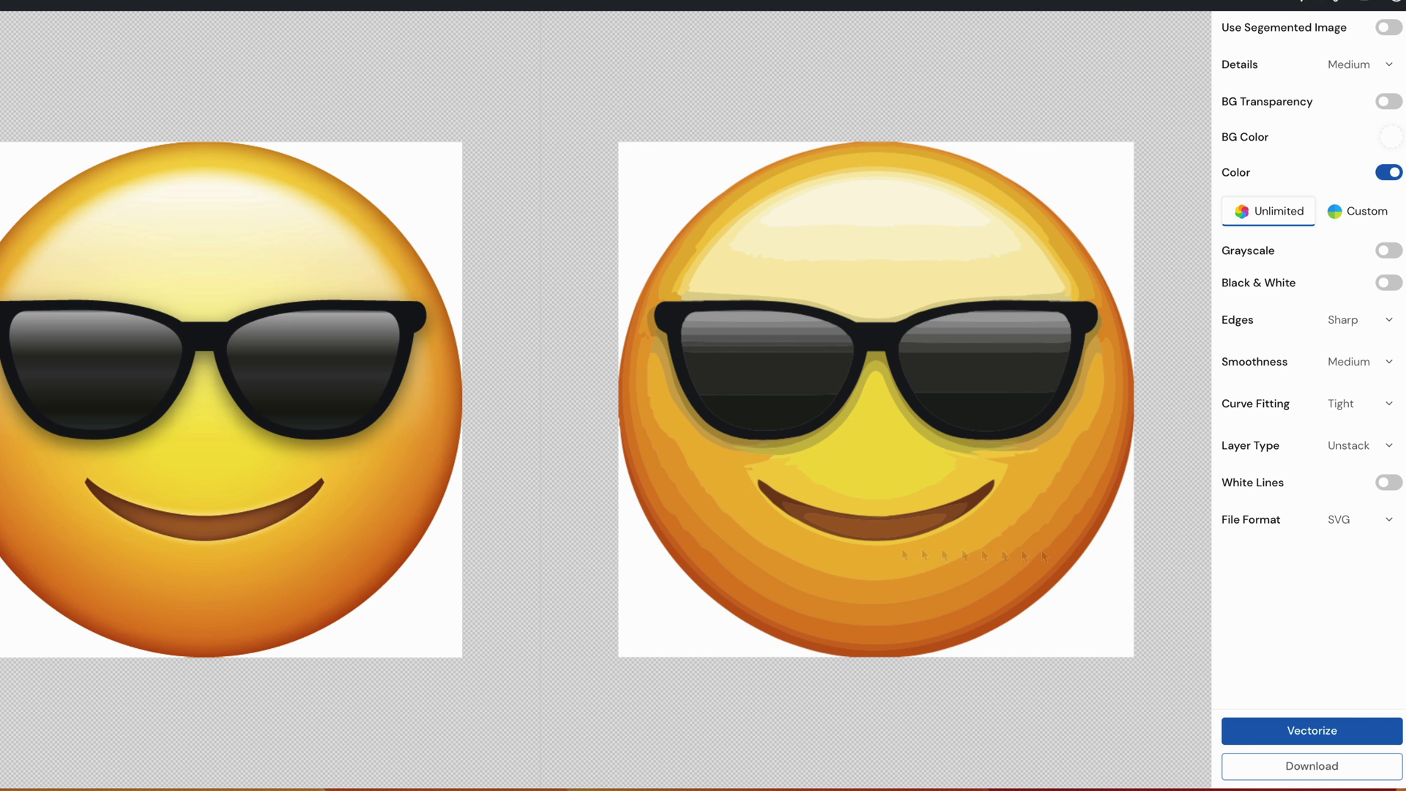
- Upload the Naruto illustration and vectorize it in unlimited color with Medium smoothness
drag(1044, 554, 220, 471)
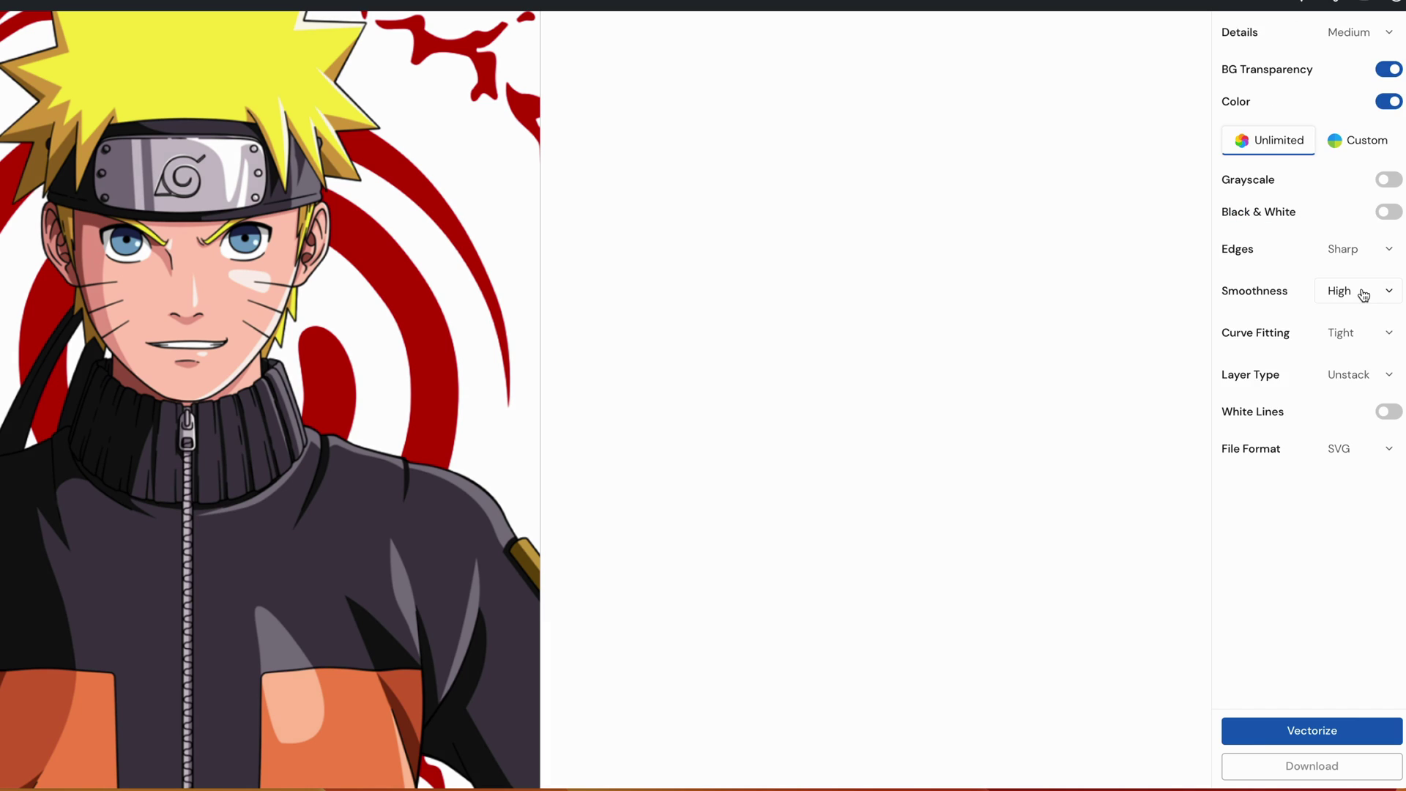
click(1364, 294)
click(1352, 313)
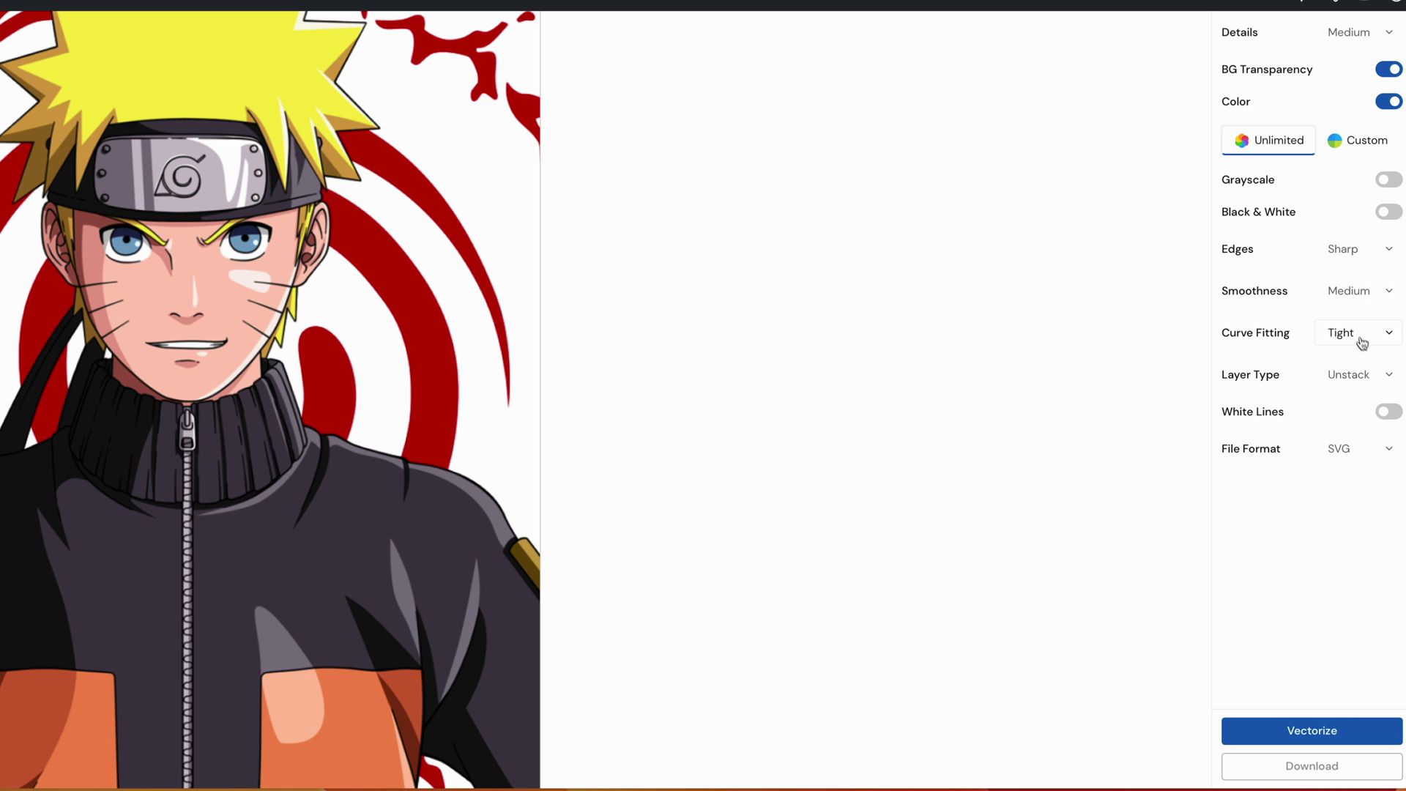
click(1313, 733)
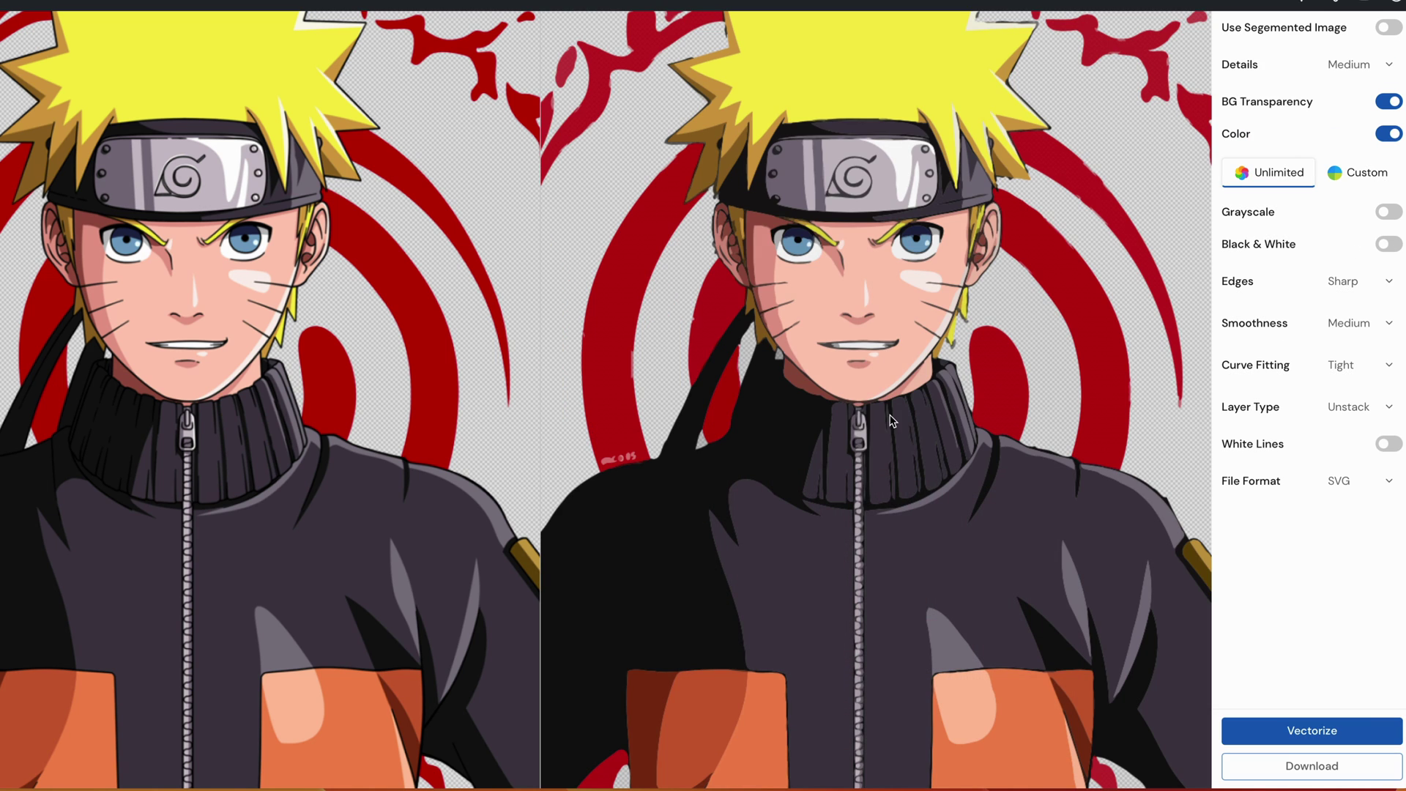
- Compare the character's face and the red background shapes in the vectorized result with the original image
drag(949, 320, 1021, 367)
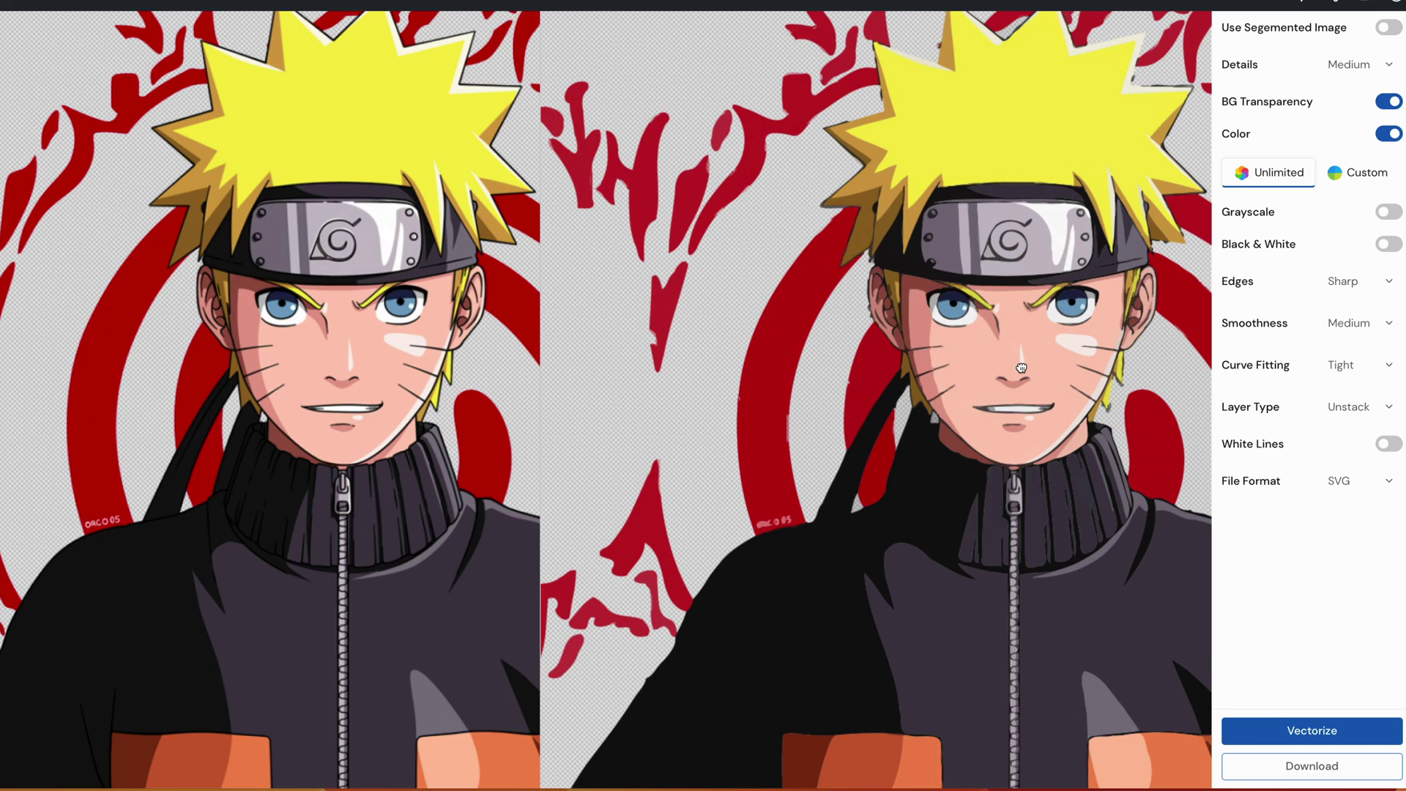
scroll(987, 339, up, 5)
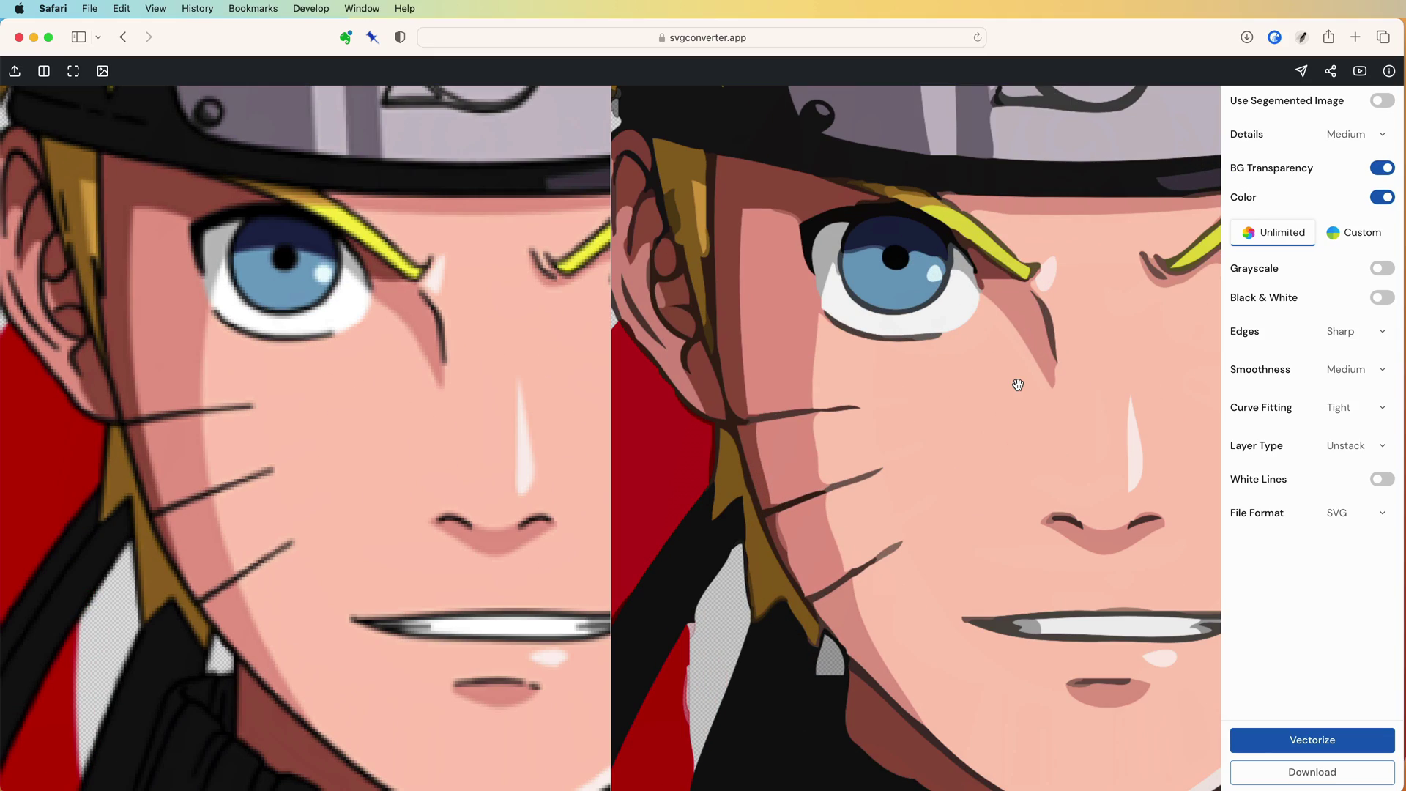
scroll(1018, 384, down, 10)
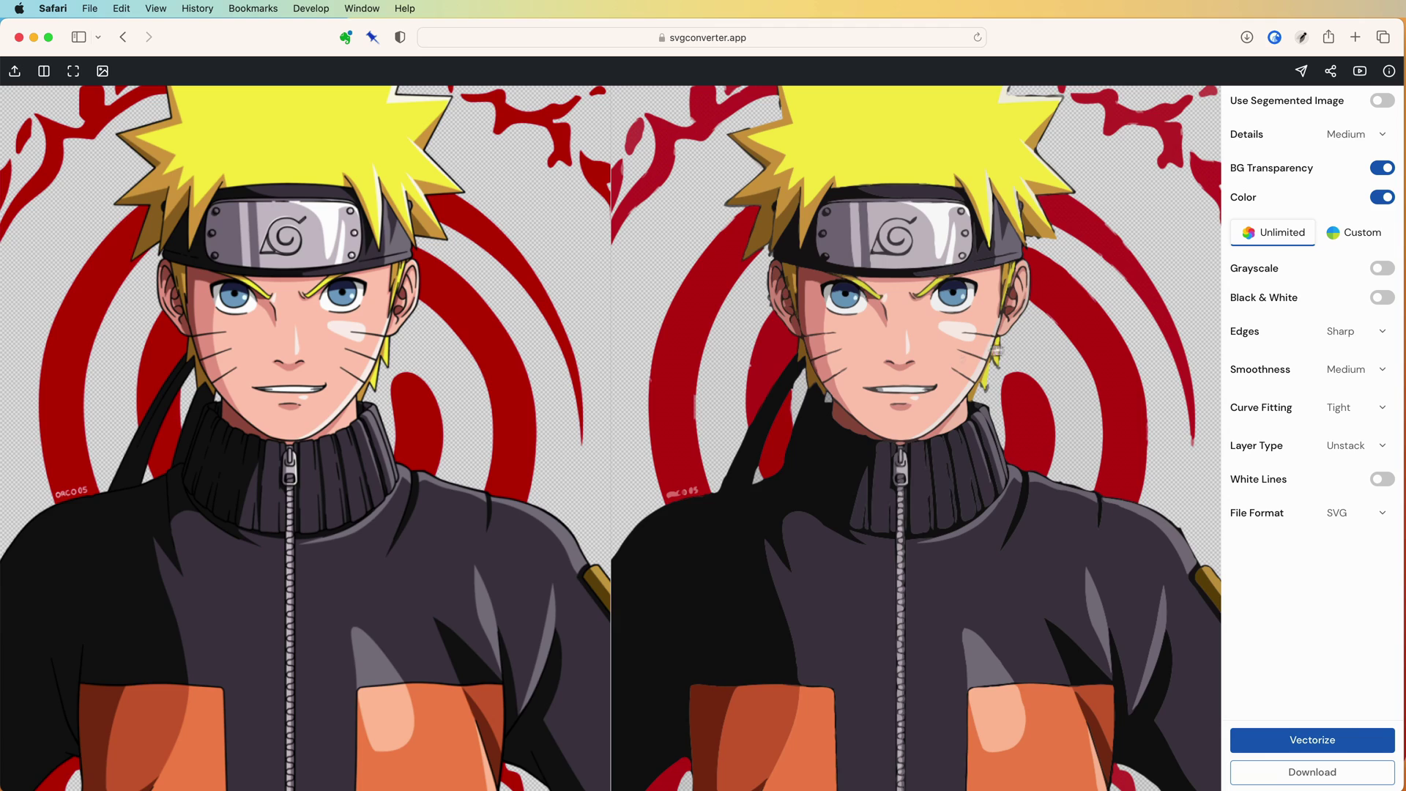
drag(940, 373, 1084, 459)
scroll(898, 352, up, 10)
drag(898, 352, 1209, 423)
drag(908, 681, 974, 326)
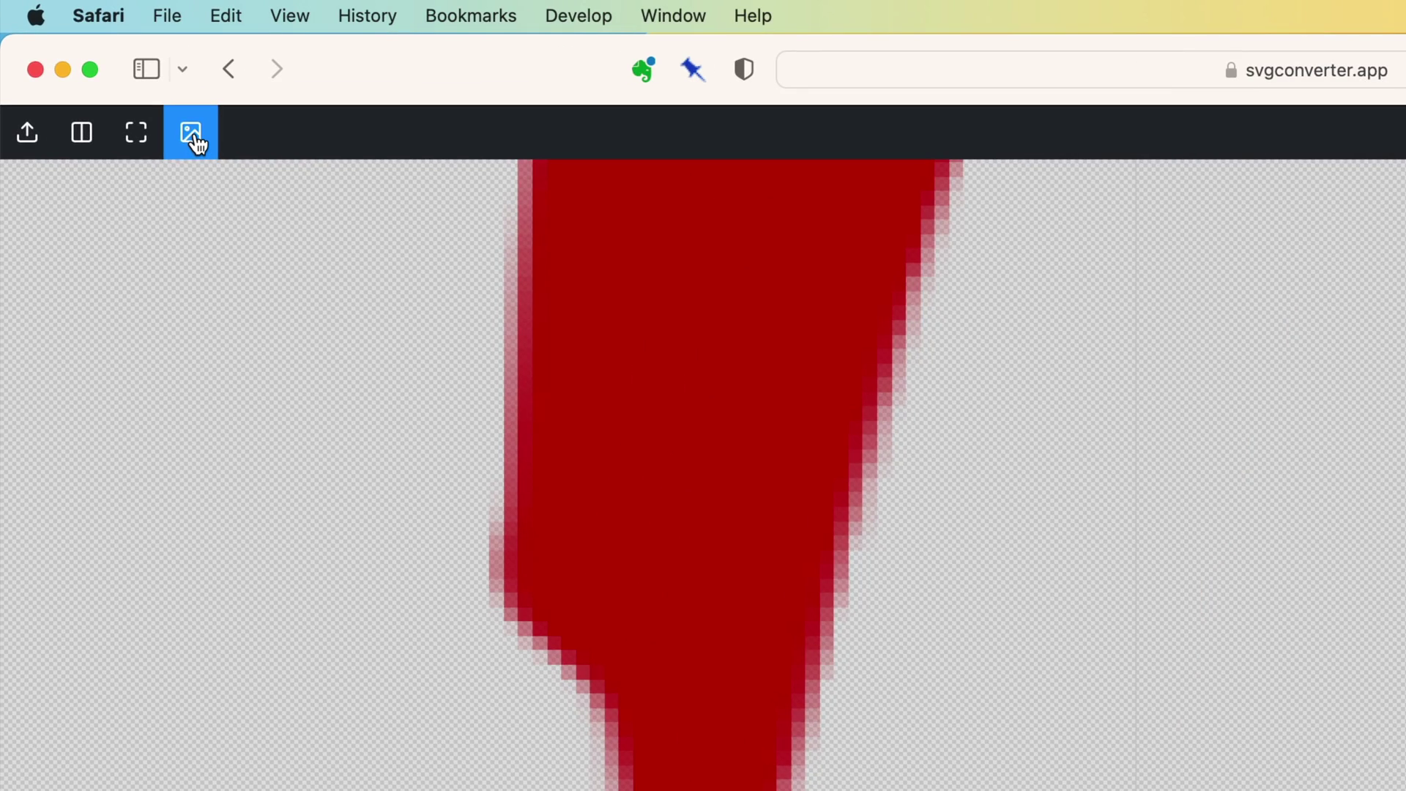
- Open the segmented image for editing and pick the red color from the notched spike in the background pattern
click(195, 137)
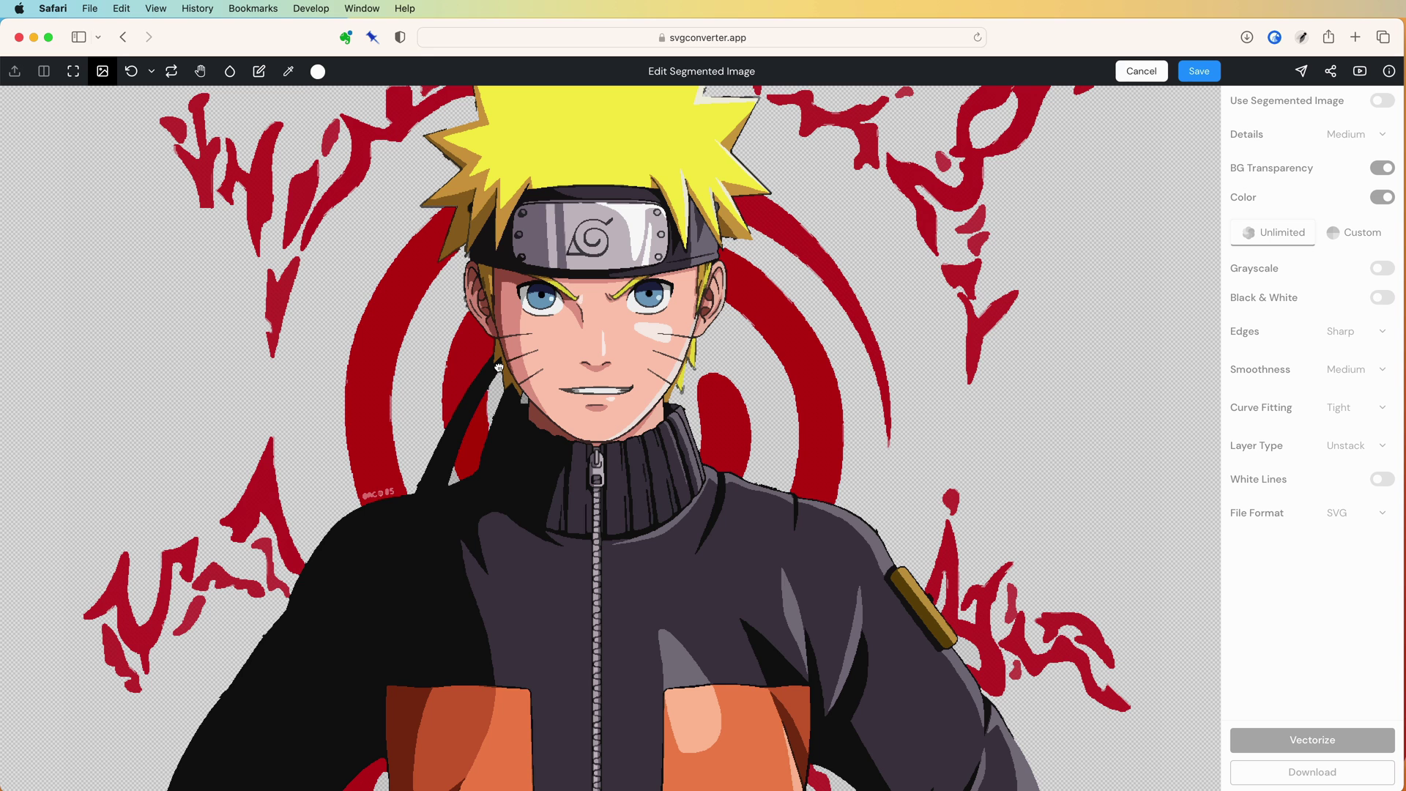
scroll(499, 367, up, 5)
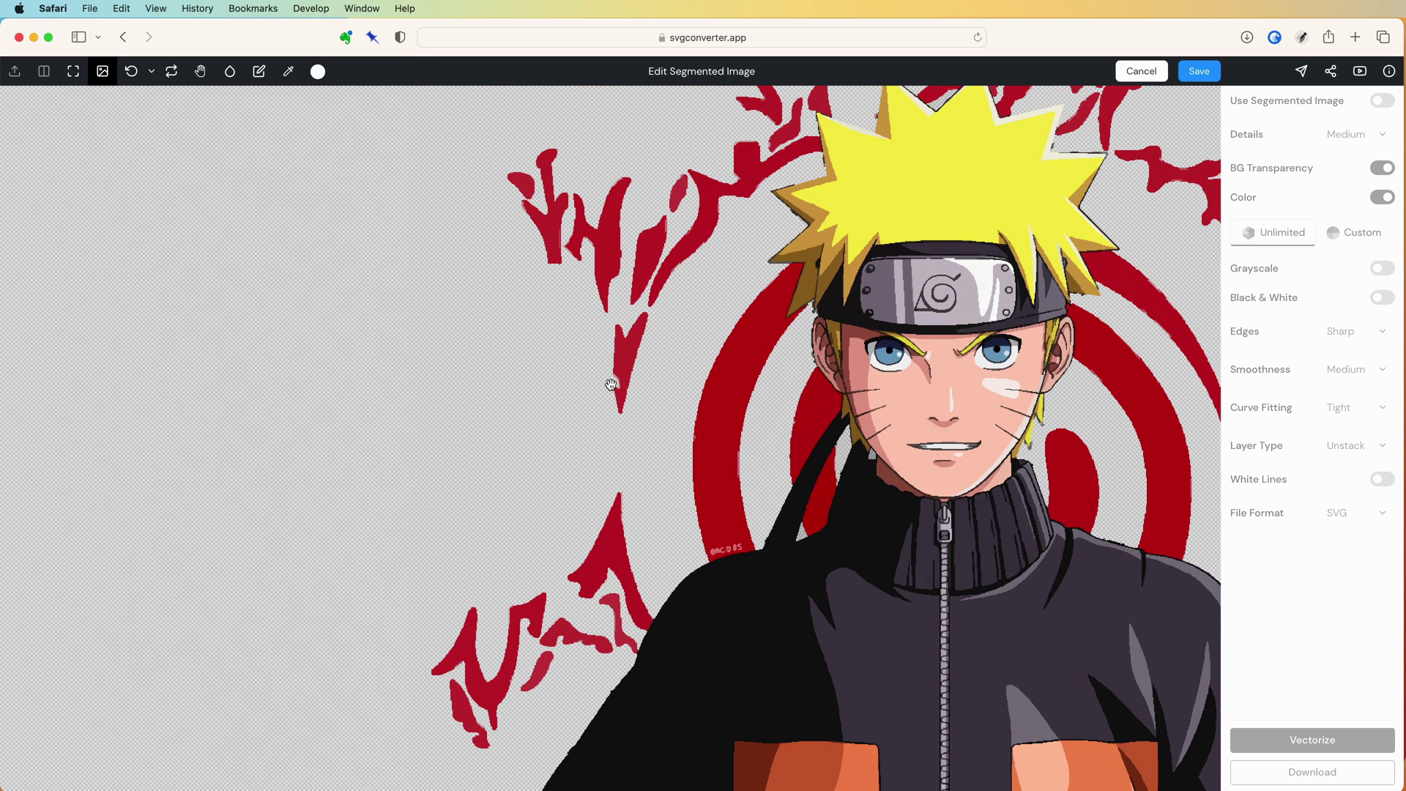
scroll(612, 383, up, 10)
click(289, 71)
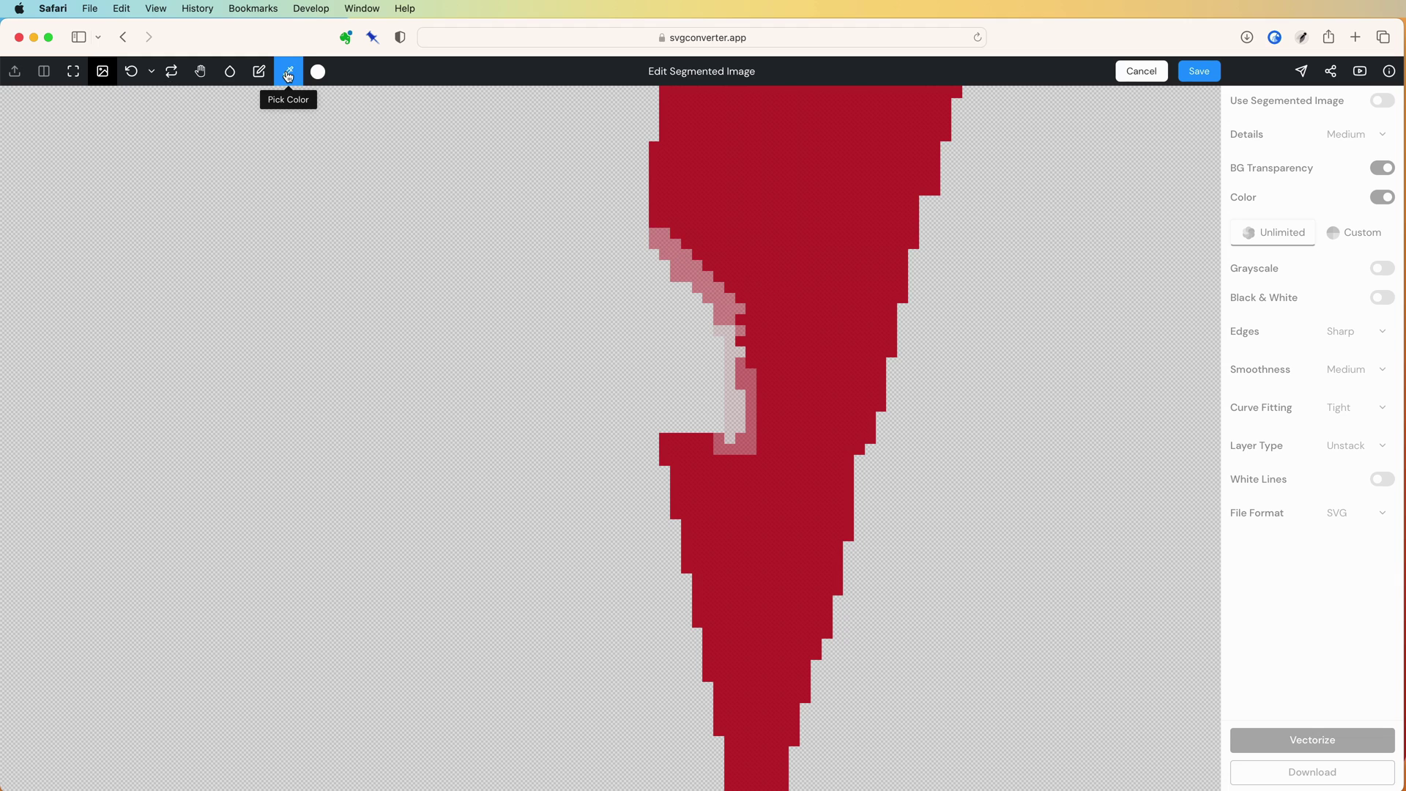
click(807, 344)
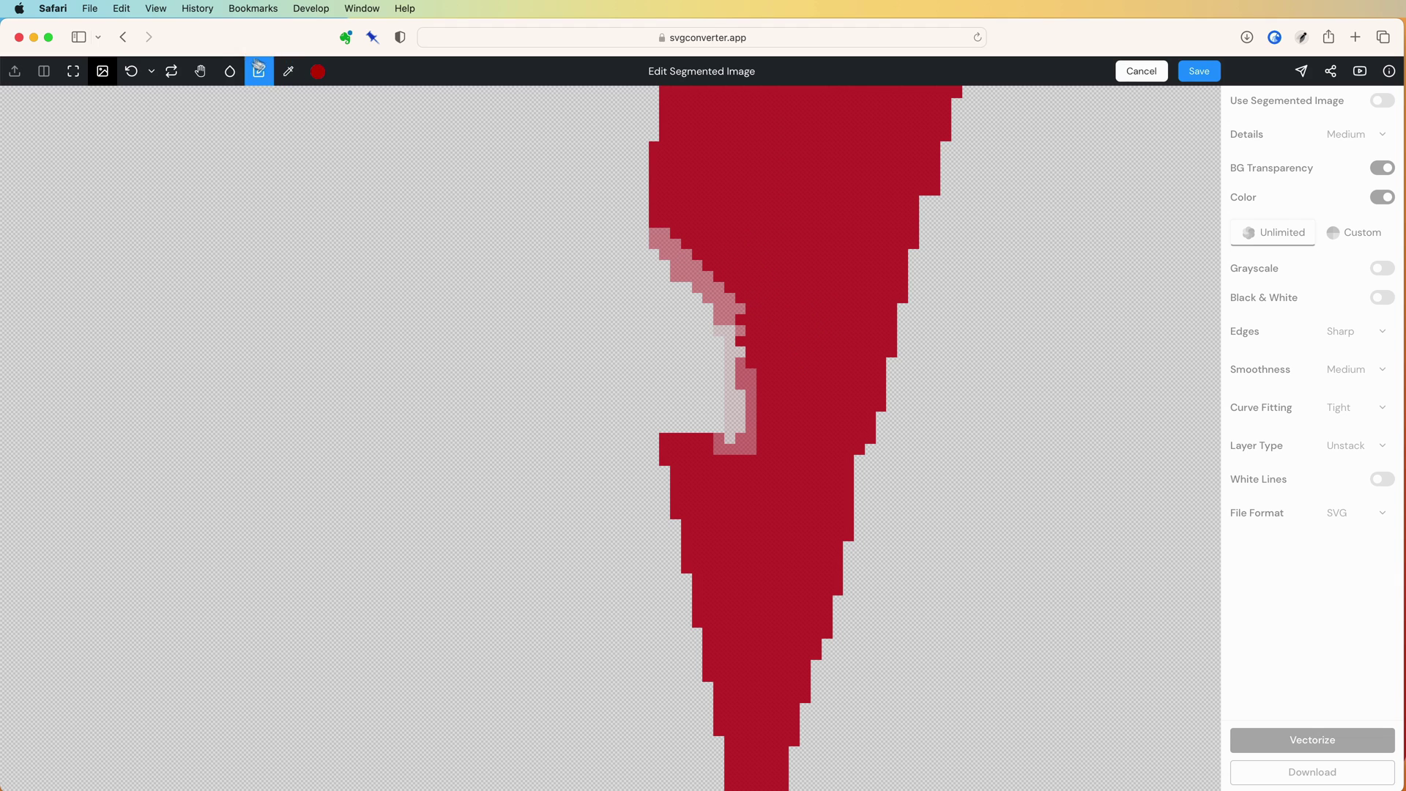
- Fill the pale patches along the spike's notch and the spike itself with the picked red
click(230, 71)
click(752, 369)
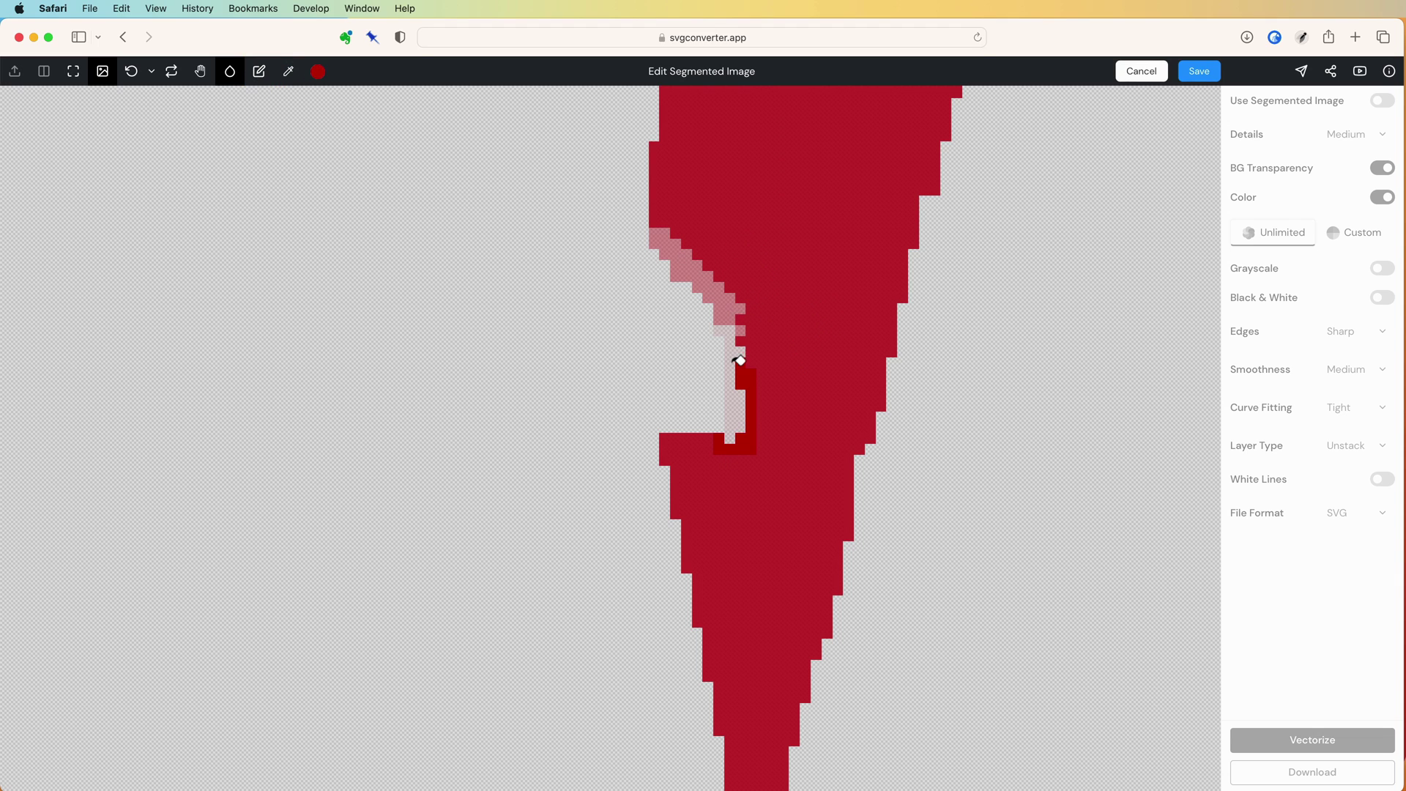
click(738, 331)
click(731, 350)
click(882, 351)
- Fill the tall red spike beside the notched one and the pale patch along a spike's edge with the picked red
scroll(879, 399, down, 5)
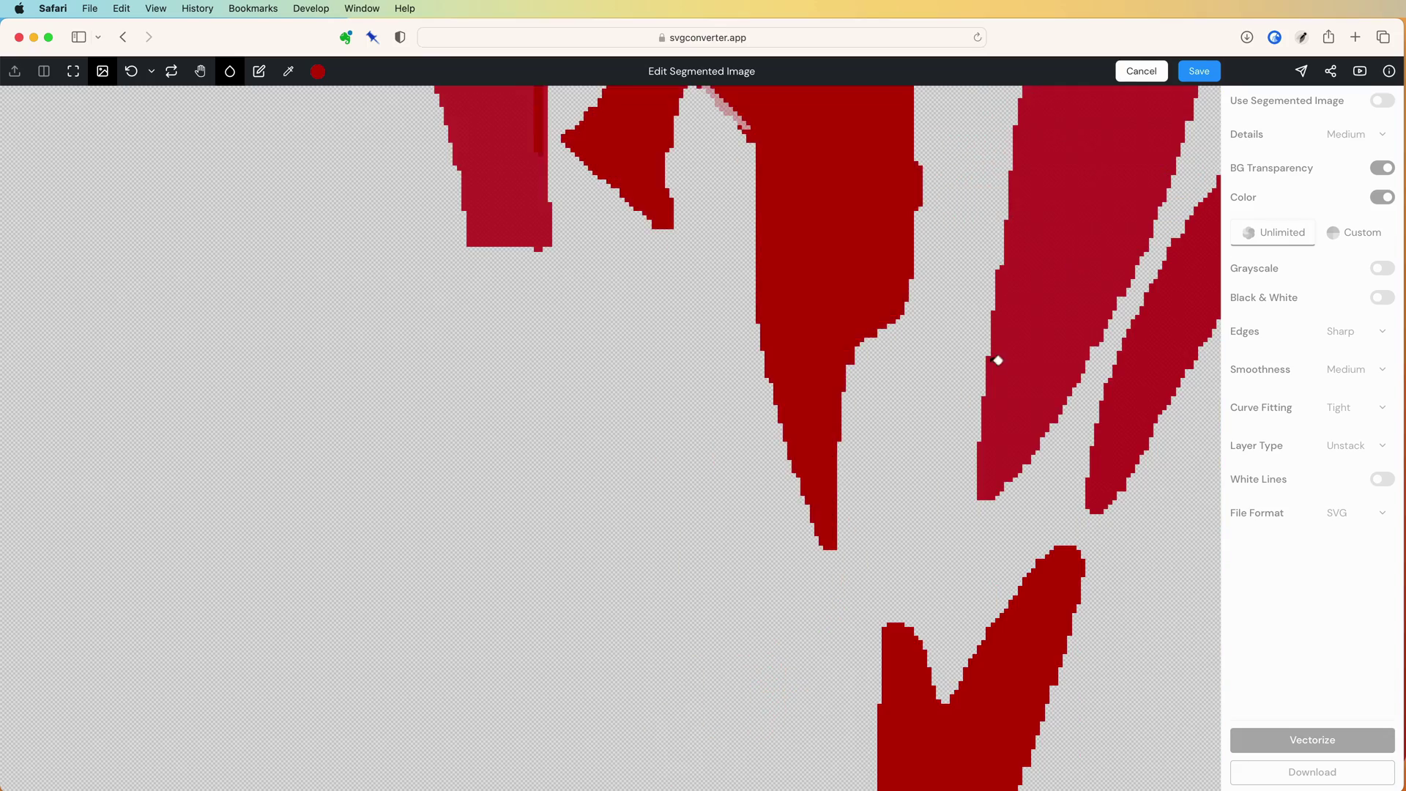
scroll(804, 415, down, 5)
scroll(962, 500, up, 10)
click(962, 500)
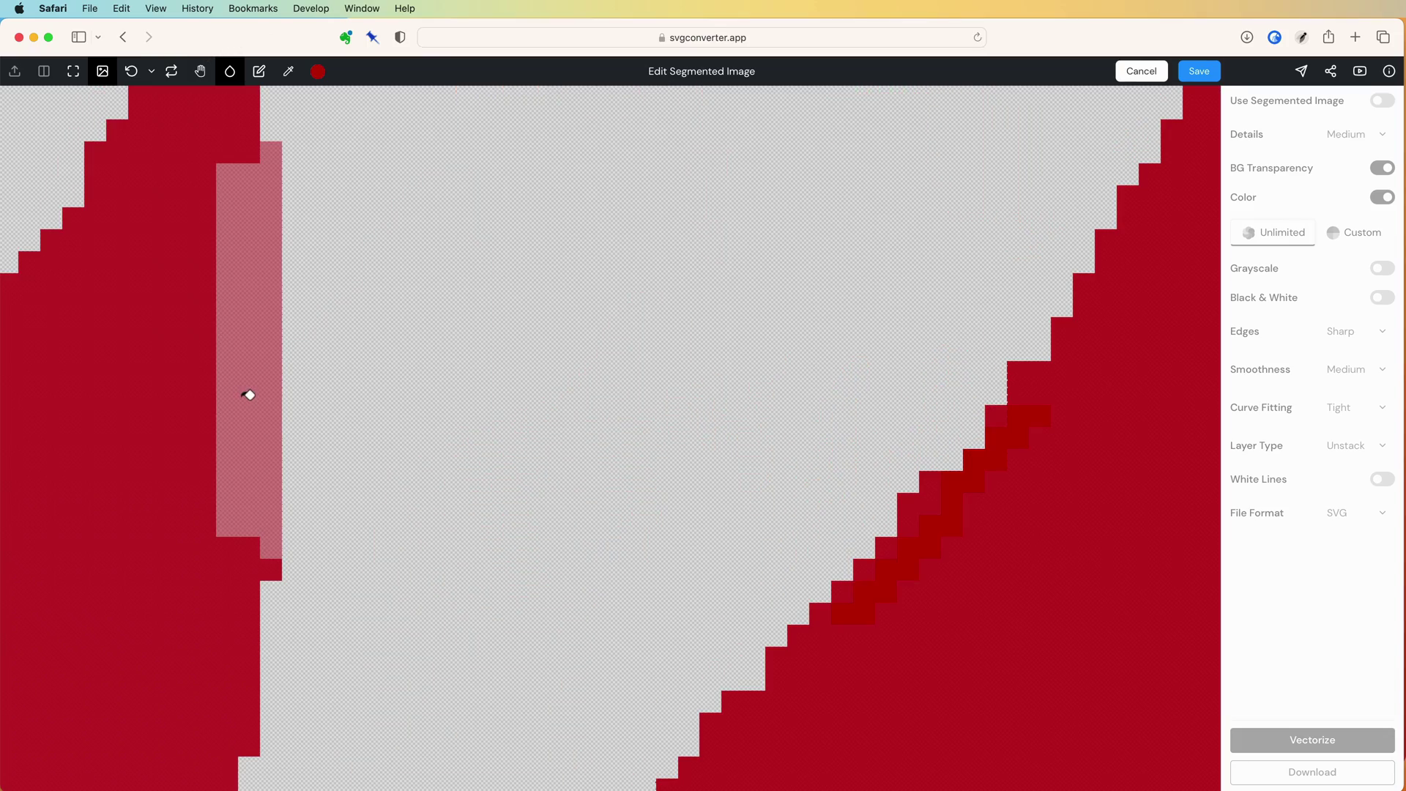
click(248, 393)
- Fill the pale fringes around the curled red figure above the hair and the adjacent shapes with the picked red
scroll(703, 339, down, 5)
scroll(779, 500, up, 8)
scroll(779, 500, down, 5)
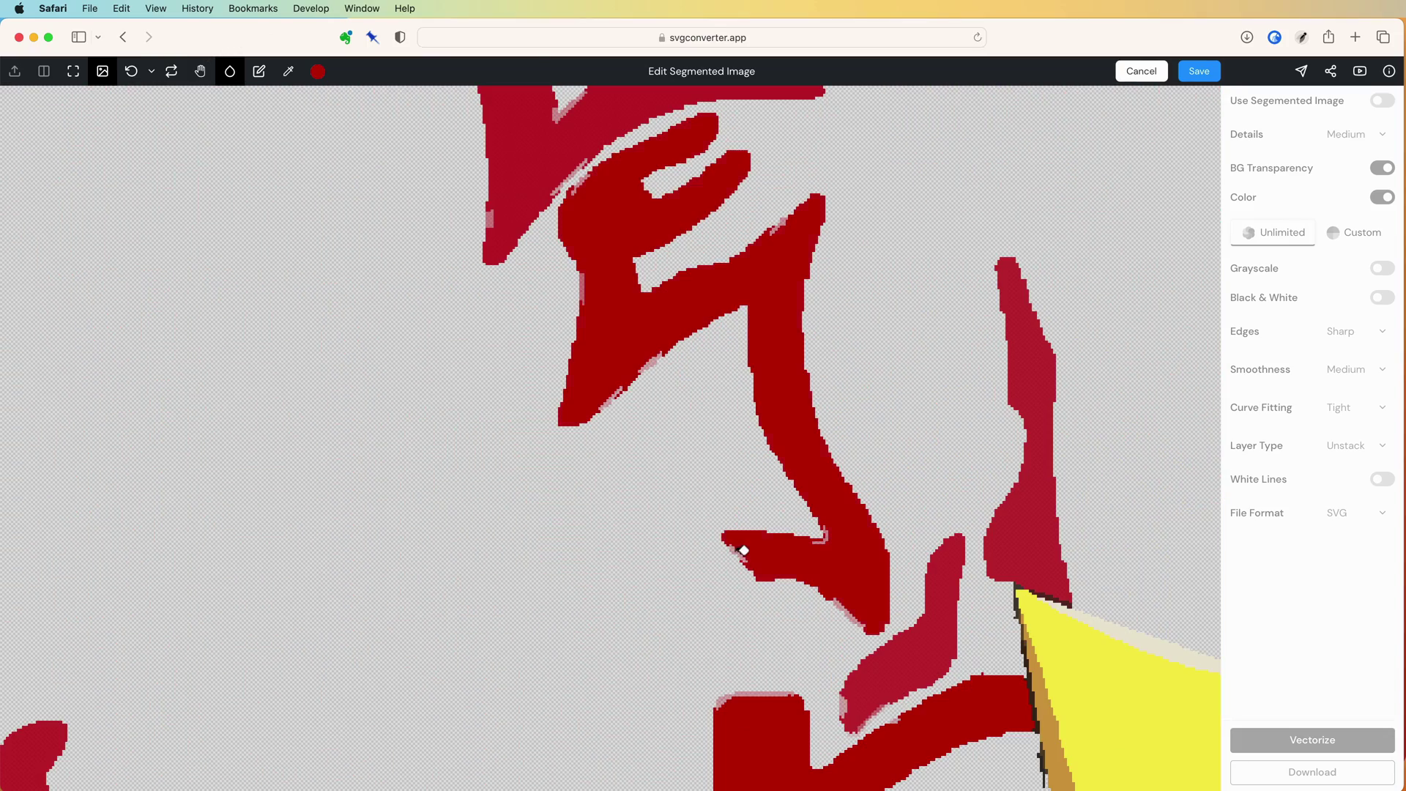
click(581, 184)
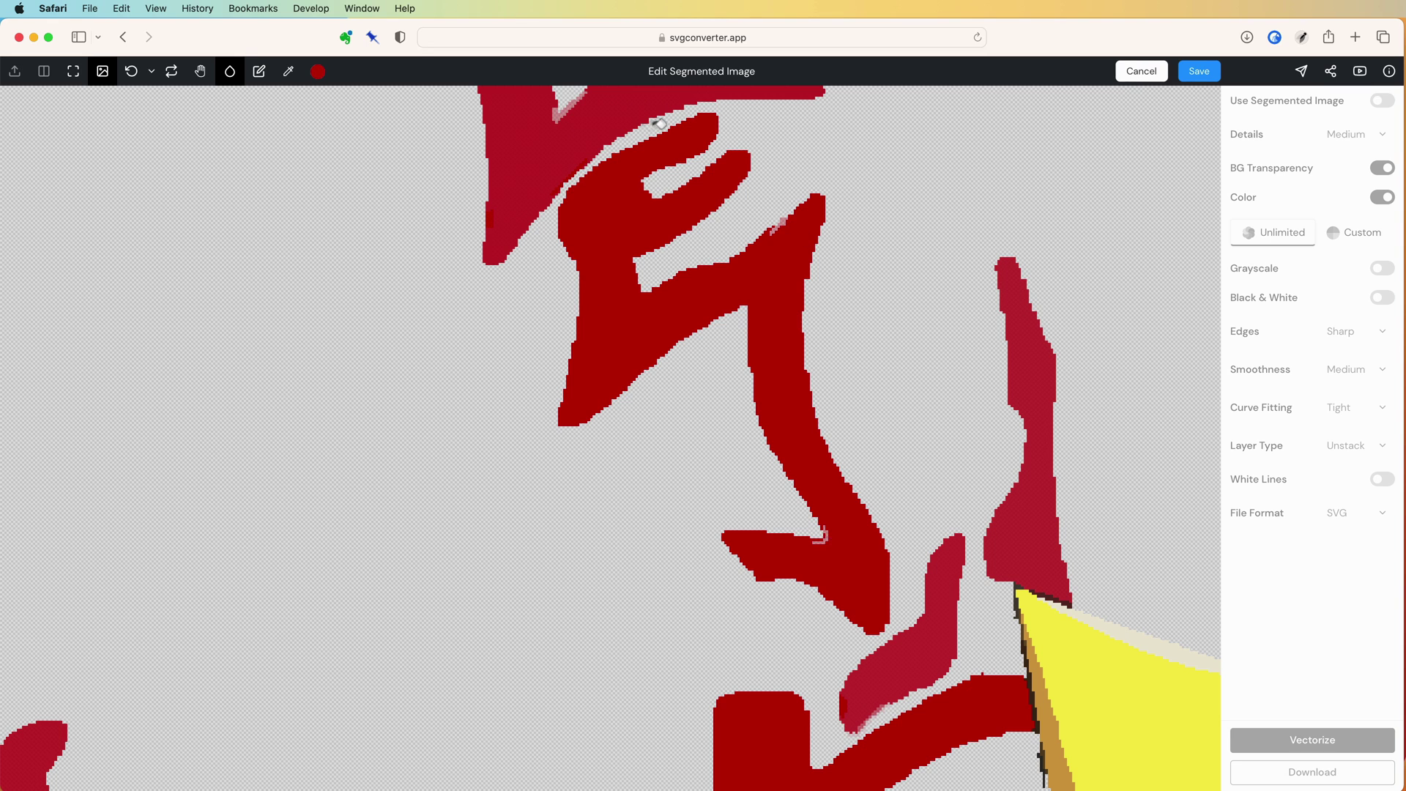
click(1022, 539)
click(570, 108)
- Fill the pale edges of the long curved stroke beside the hair and the small light oval next to it with red
click(200, 71)
drag(586, 660, 735, 134)
click(230, 71)
click(226, 526)
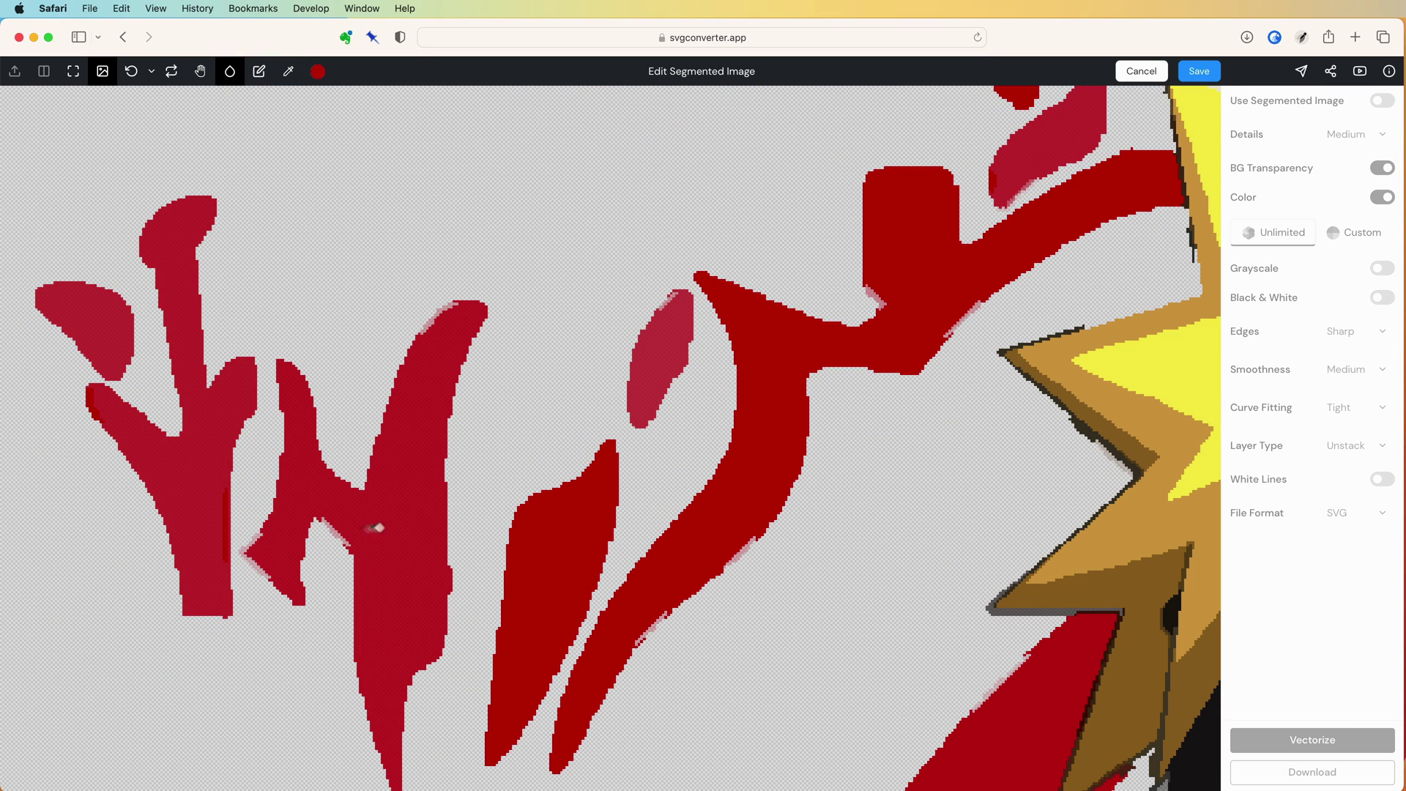
click(973, 317)
click(674, 298)
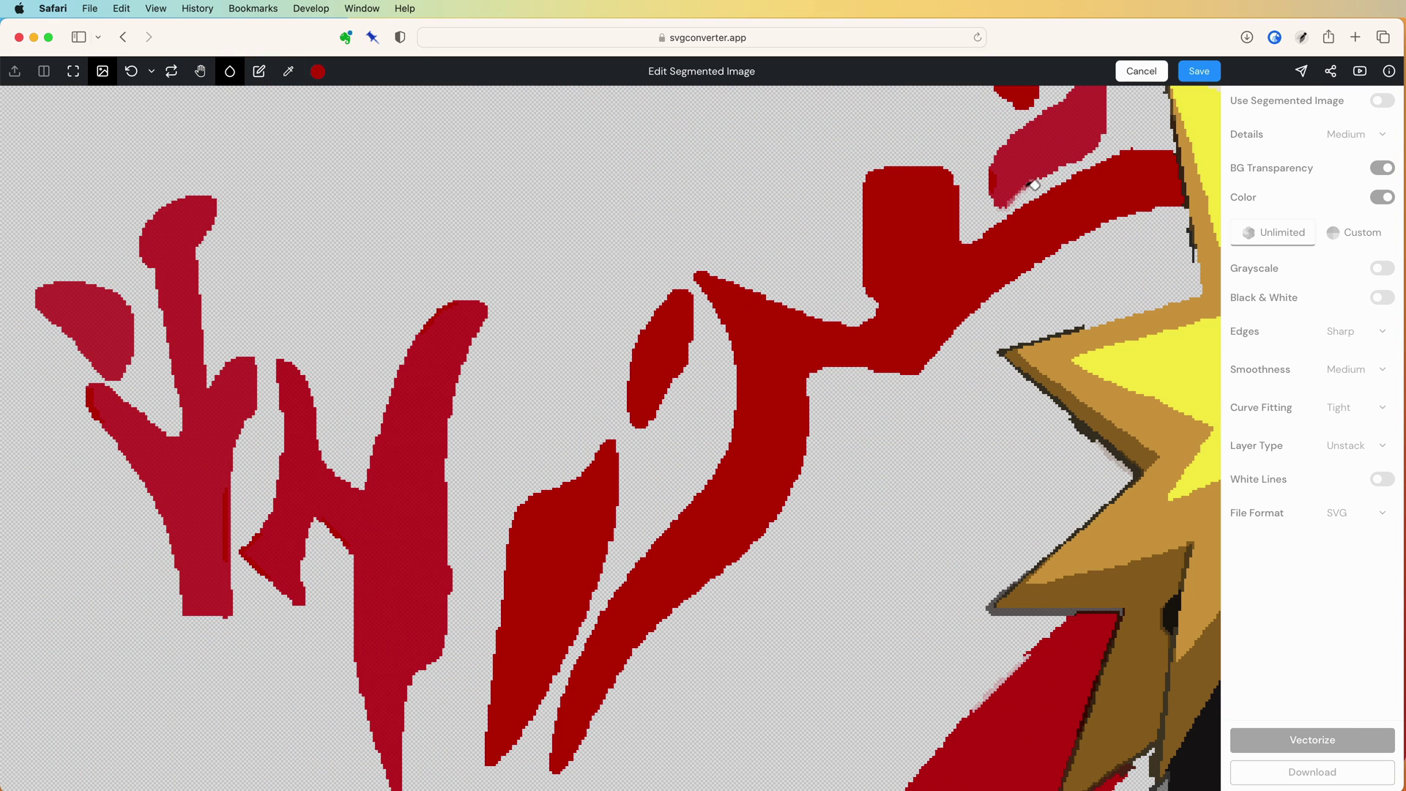
- Save the segmented image edits and vectorize the illustration again from the segmented image
click(1199, 71)
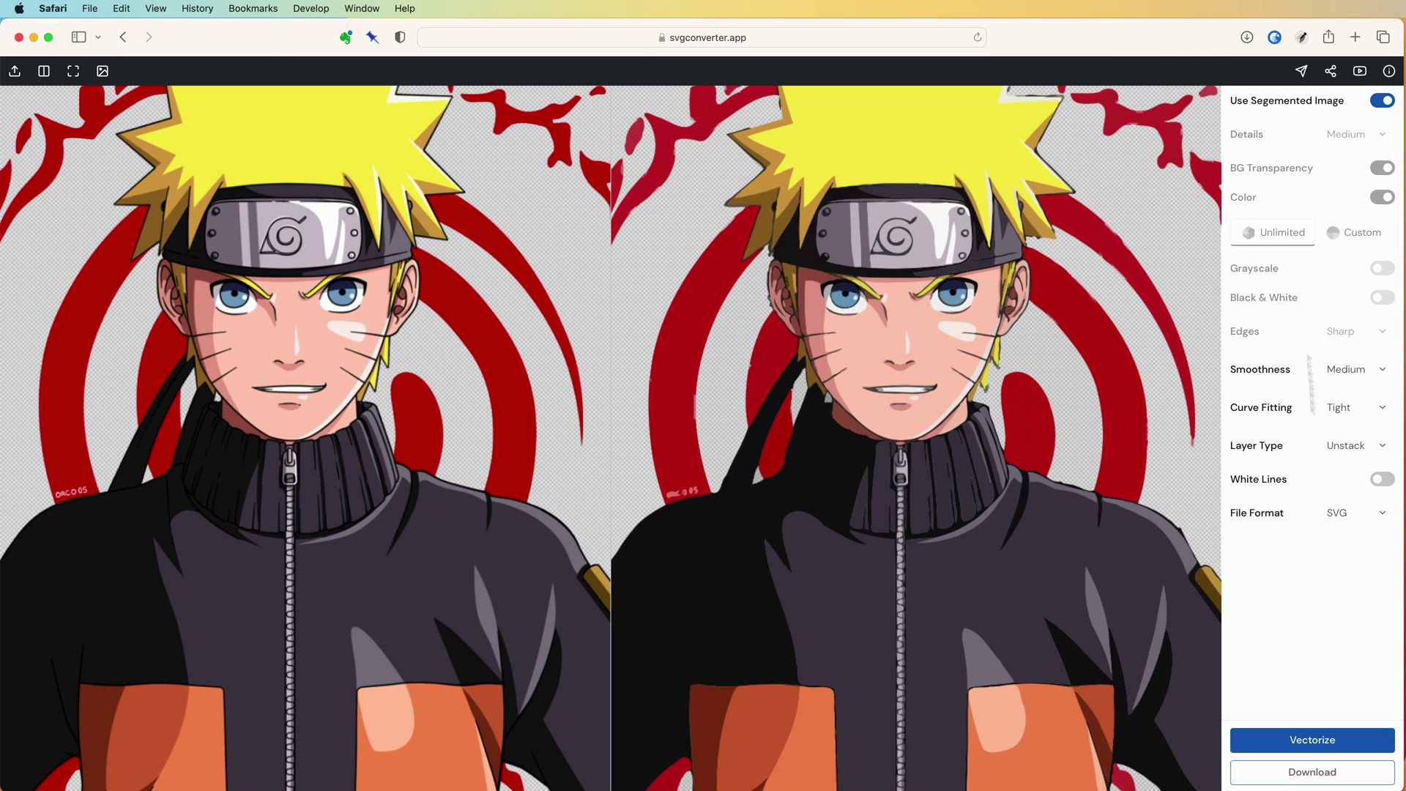
click(1318, 741)
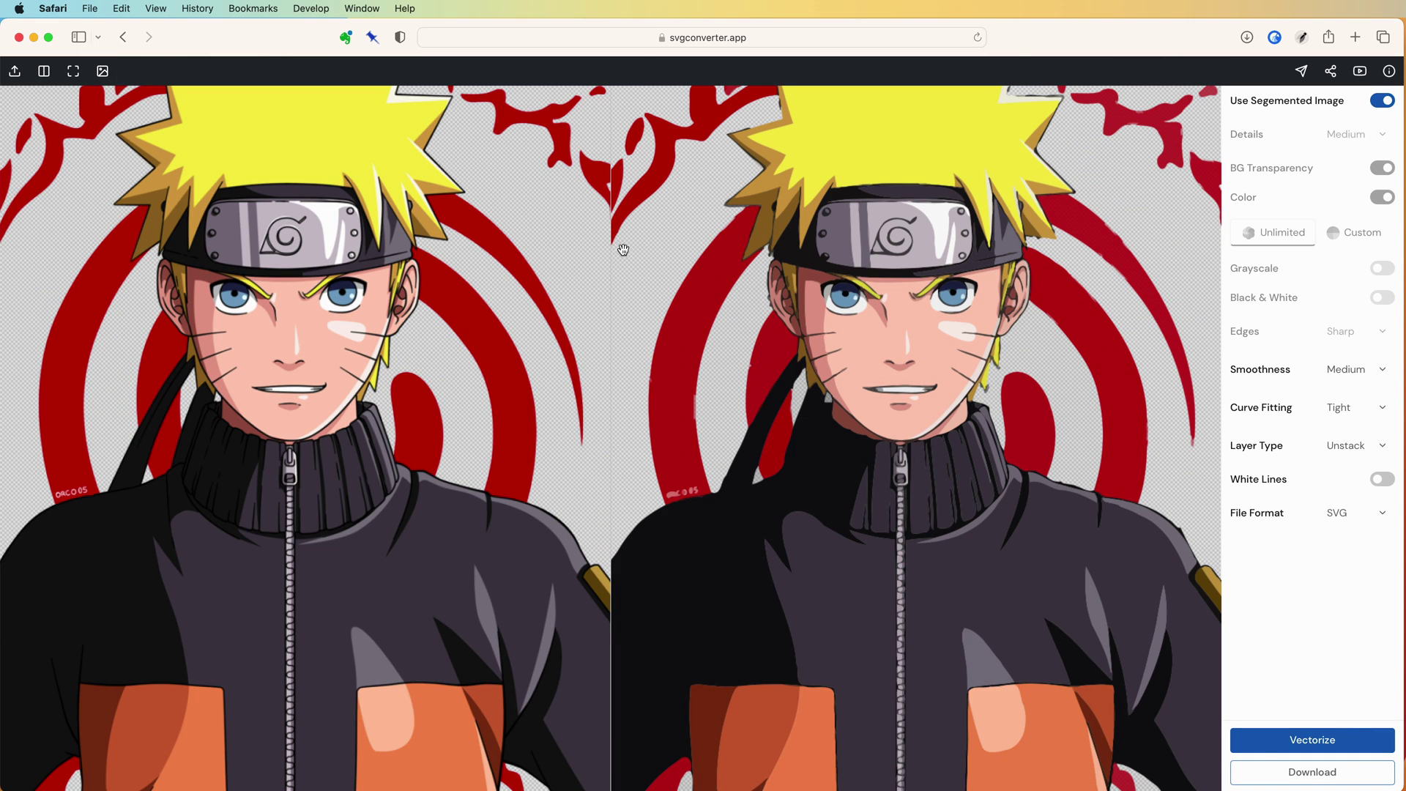
- Compare the corrected red background shapes in the new vector result with the original image
drag(729, 319, 914, 436)
scroll(914, 437, up, 3)
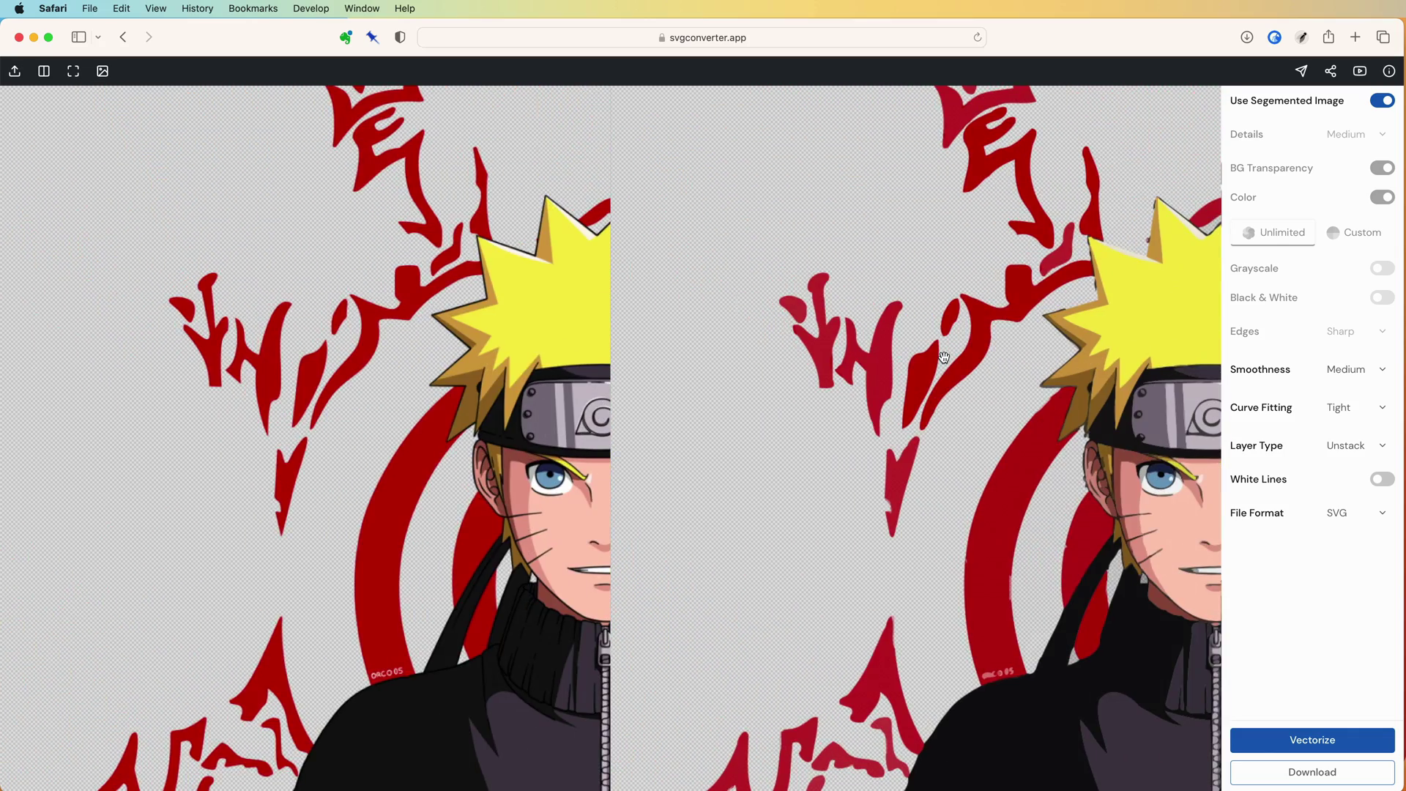
scroll(944, 358, up, 5)
drag(812, 444, 982, 566)
drag(878, 537, 1144, 388)
drag(1018, 545, 887, 306)
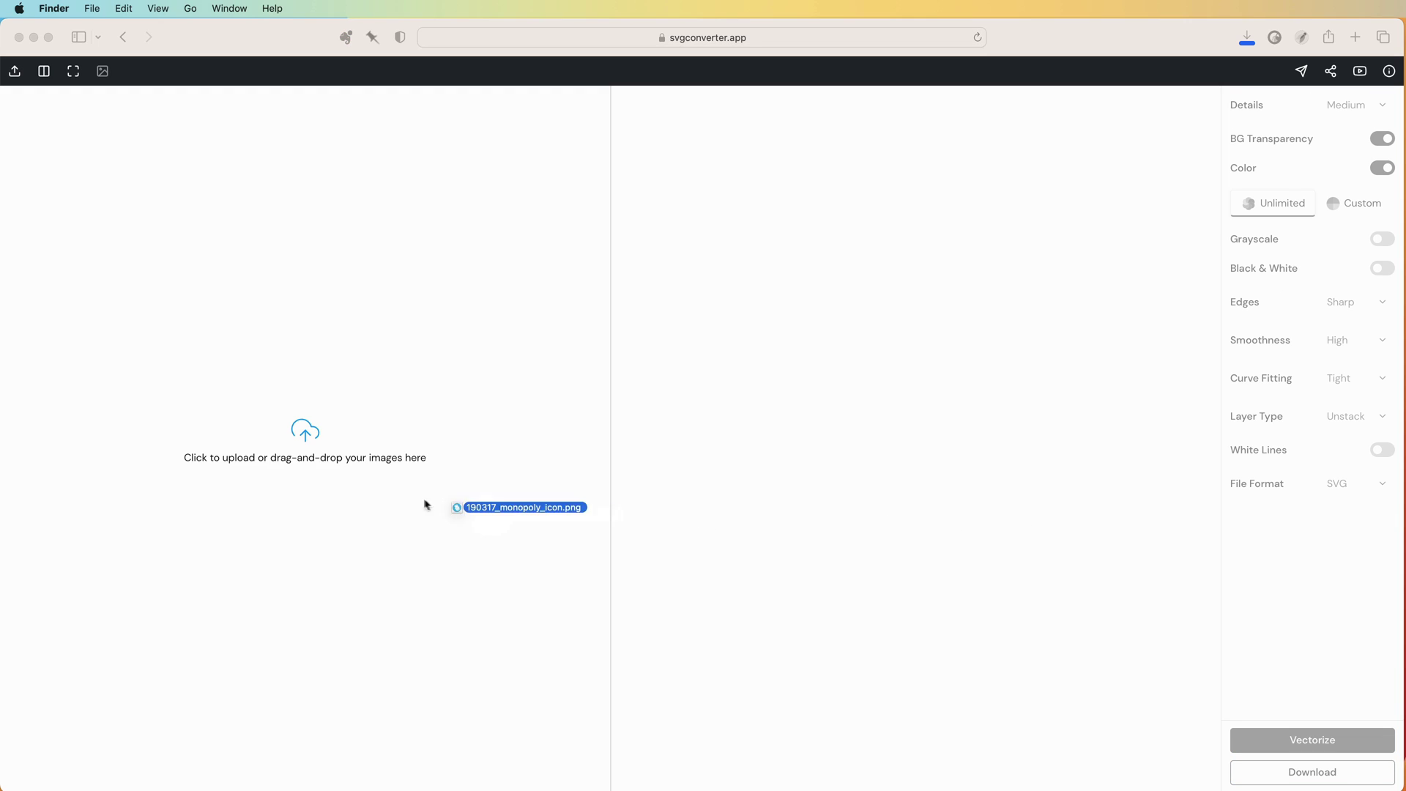
drag(455, 503, 426, 506)
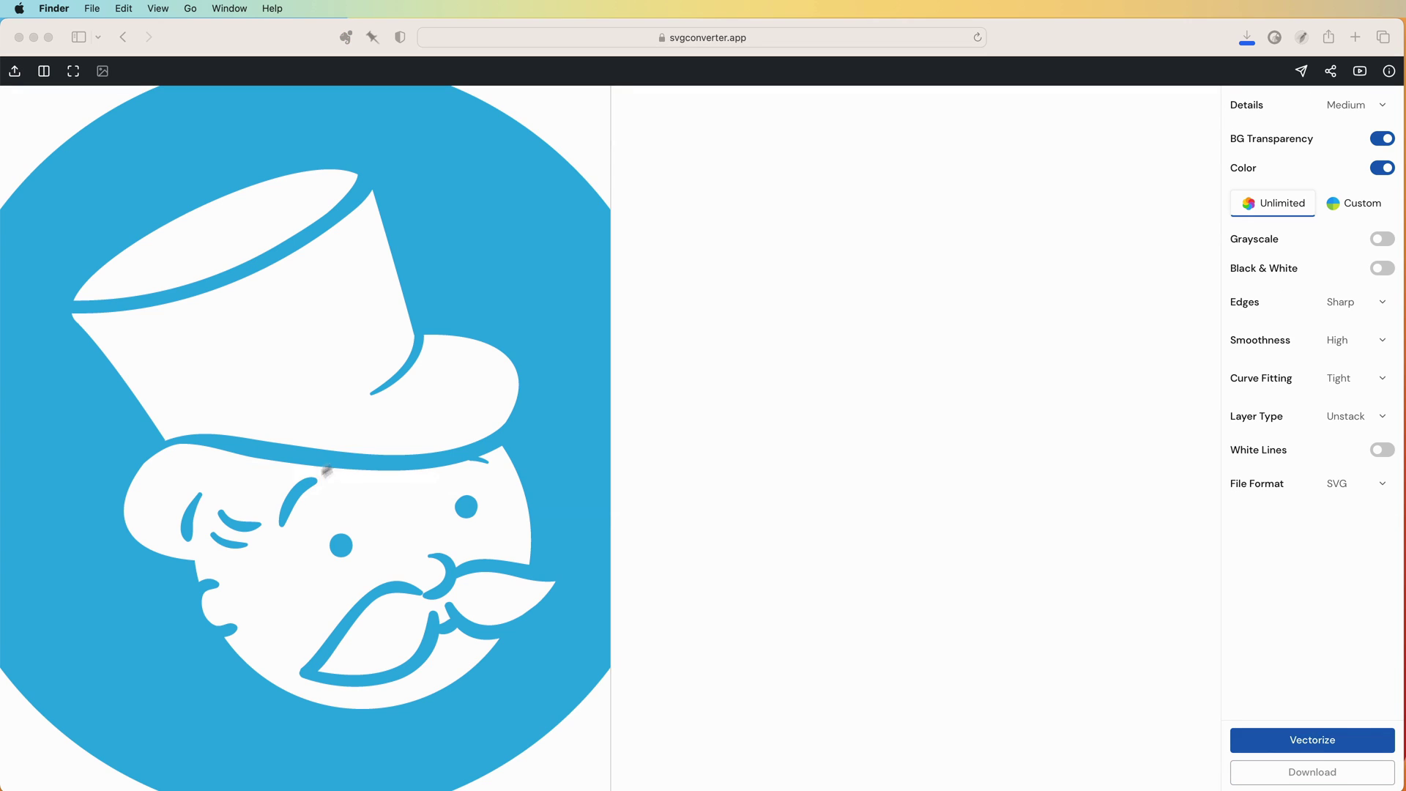
- Vectorize the blue top-hat icon in unlimited color with Medium details and examine the traced edges up close
click(1316, 745)
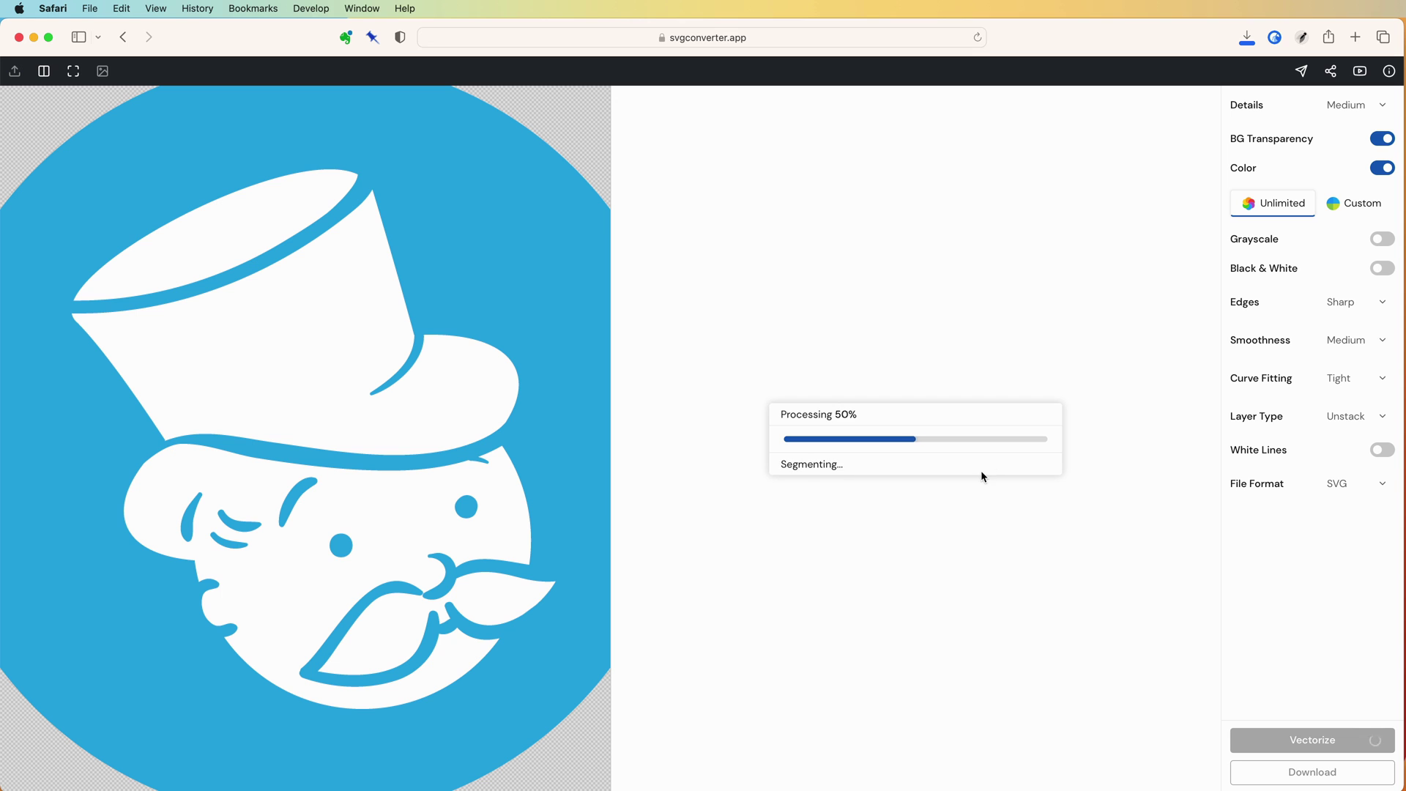
scroll(952, 557, up, 10)
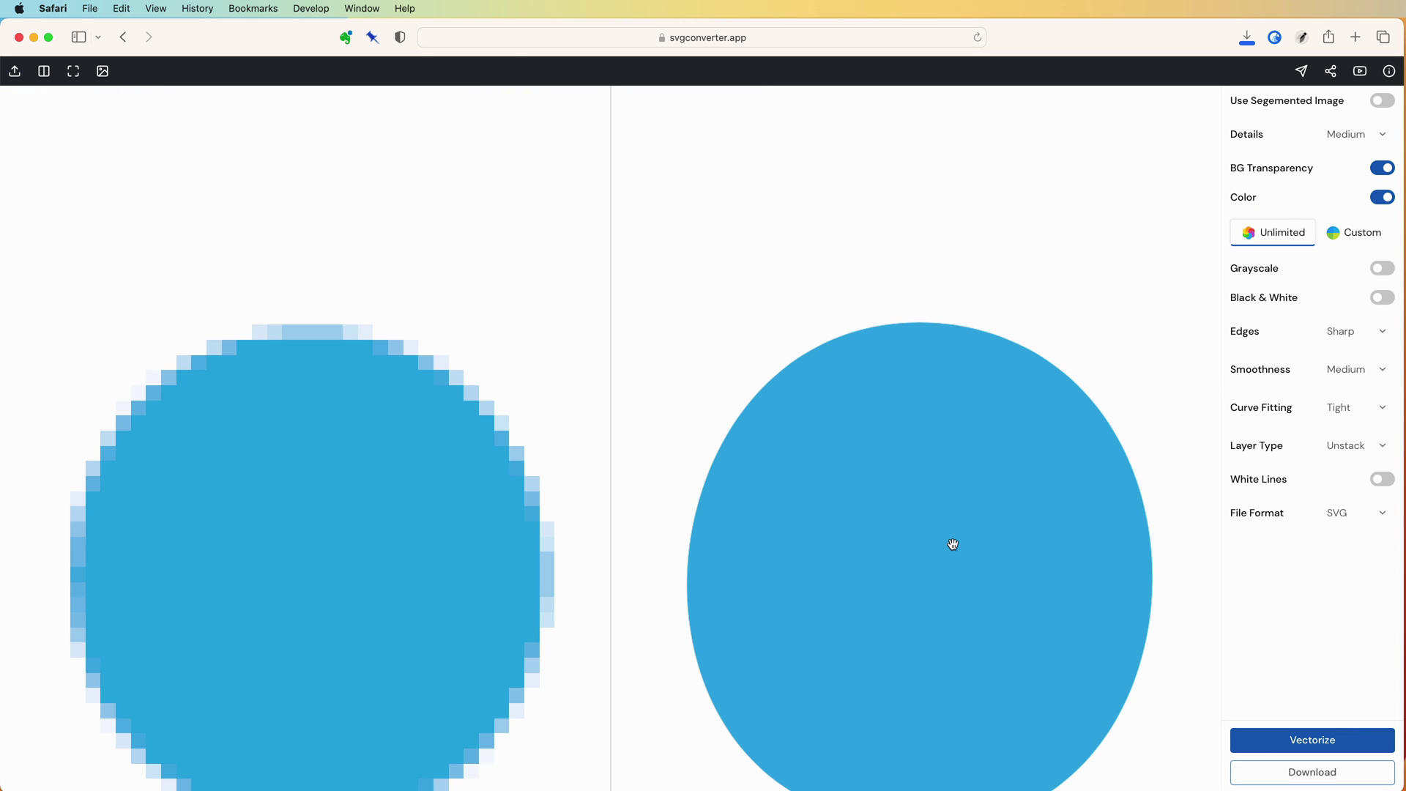
scroll(953, 544, down, 10)
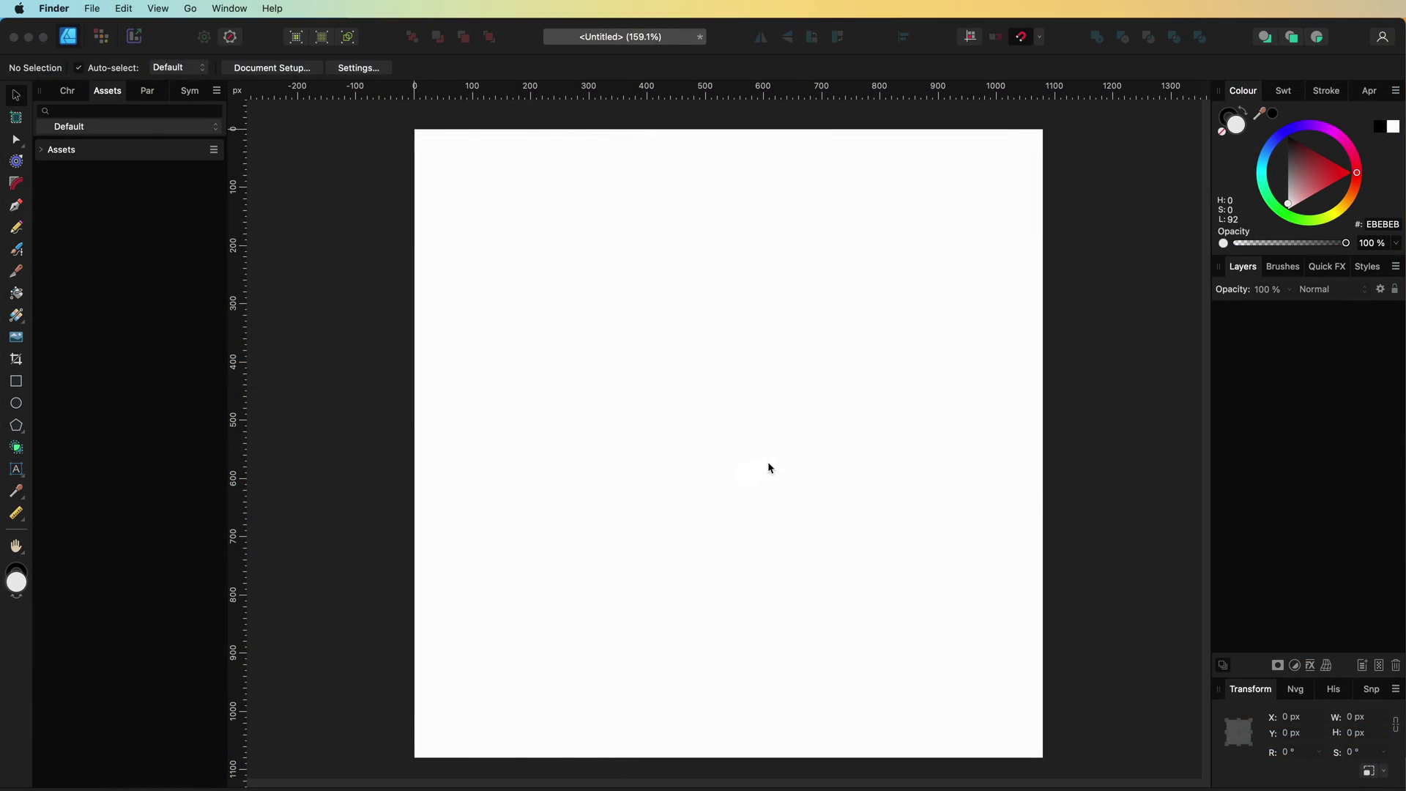
- Switch to Affinity Designer, place the exported Monopoly icon SVG in the untitled document and open it for editing
key(cmd+v)
double_click(722, 454)
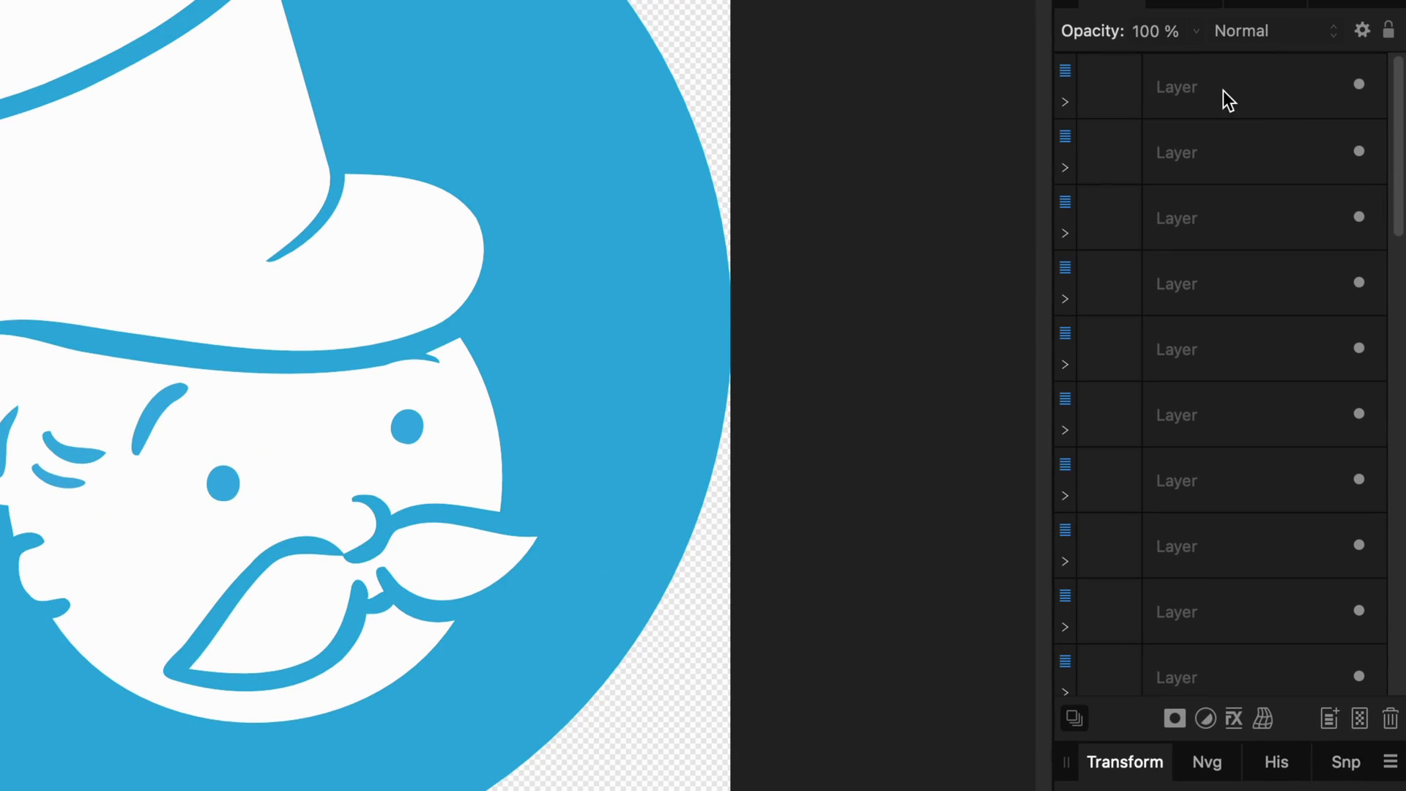
- Look through the icon's layer stack and delete the thin blue sliver layer at its top
click(1303, 325)
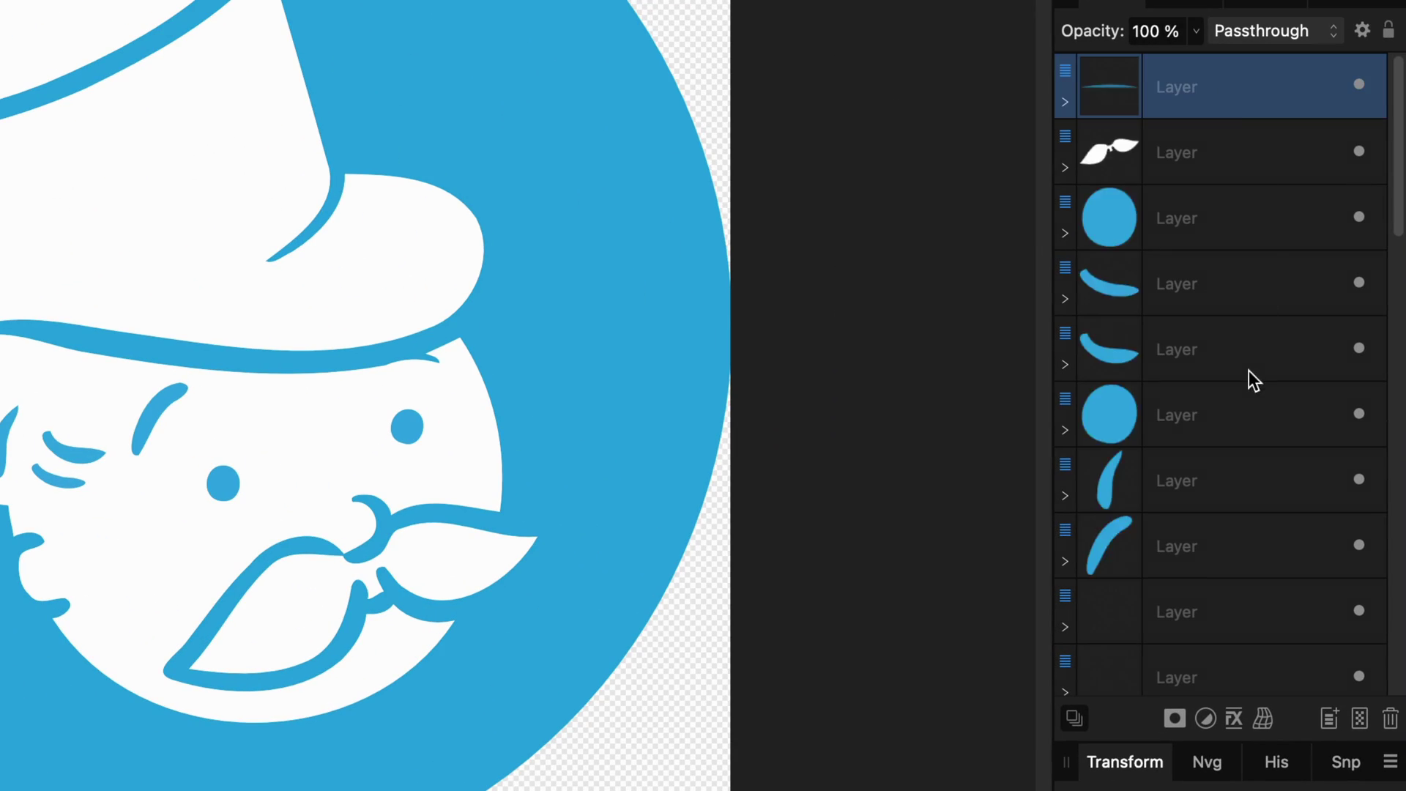
scroll(1248, 381, down, 10)
click(1198, 679)
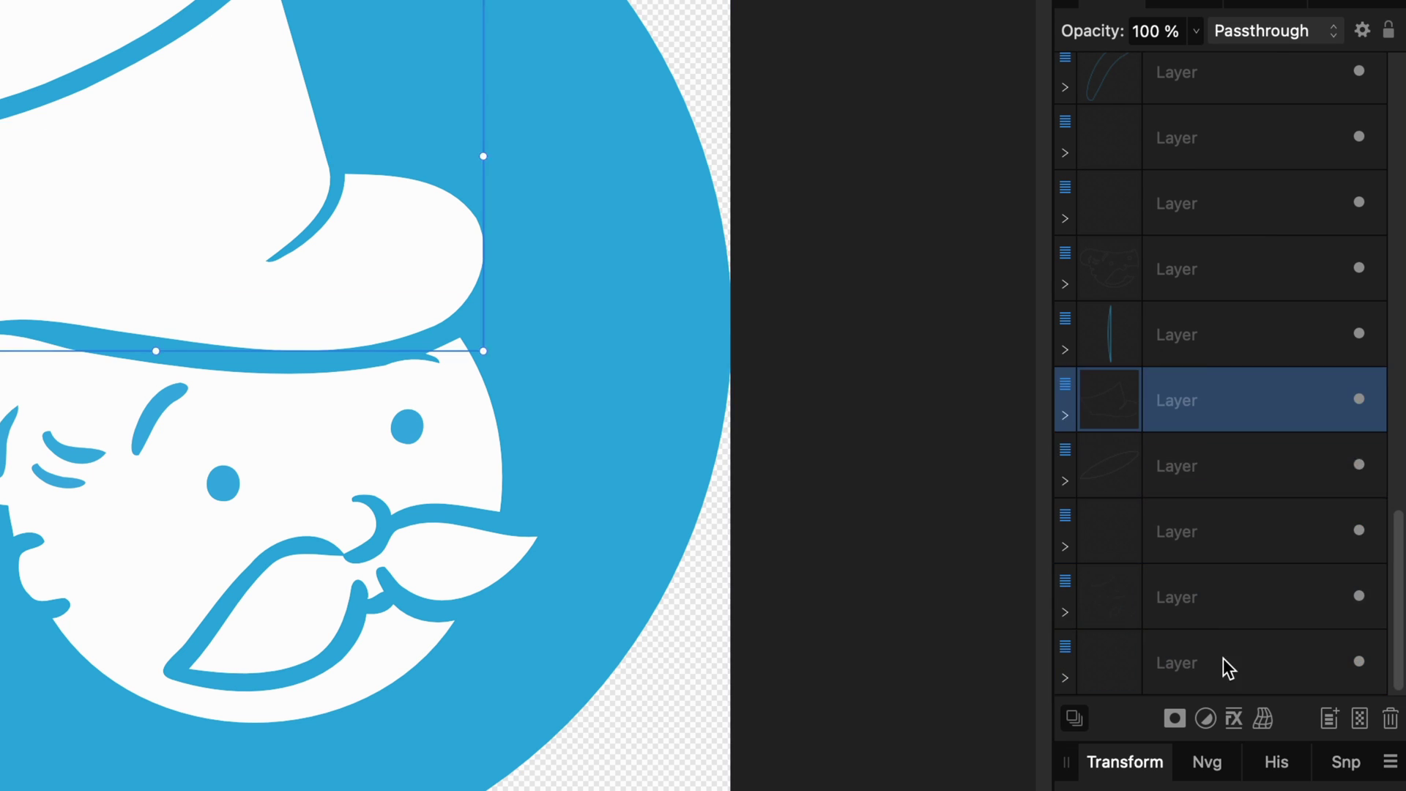
scroll(1209, 367, up, 10)
click(1351, 81)
key(Delete)
- Delete the empty layers above the white face layer and the separate blue eye, eyebrow and wrinkle layers
scroll(1344, 512, down, 2)
click(1335, 605)
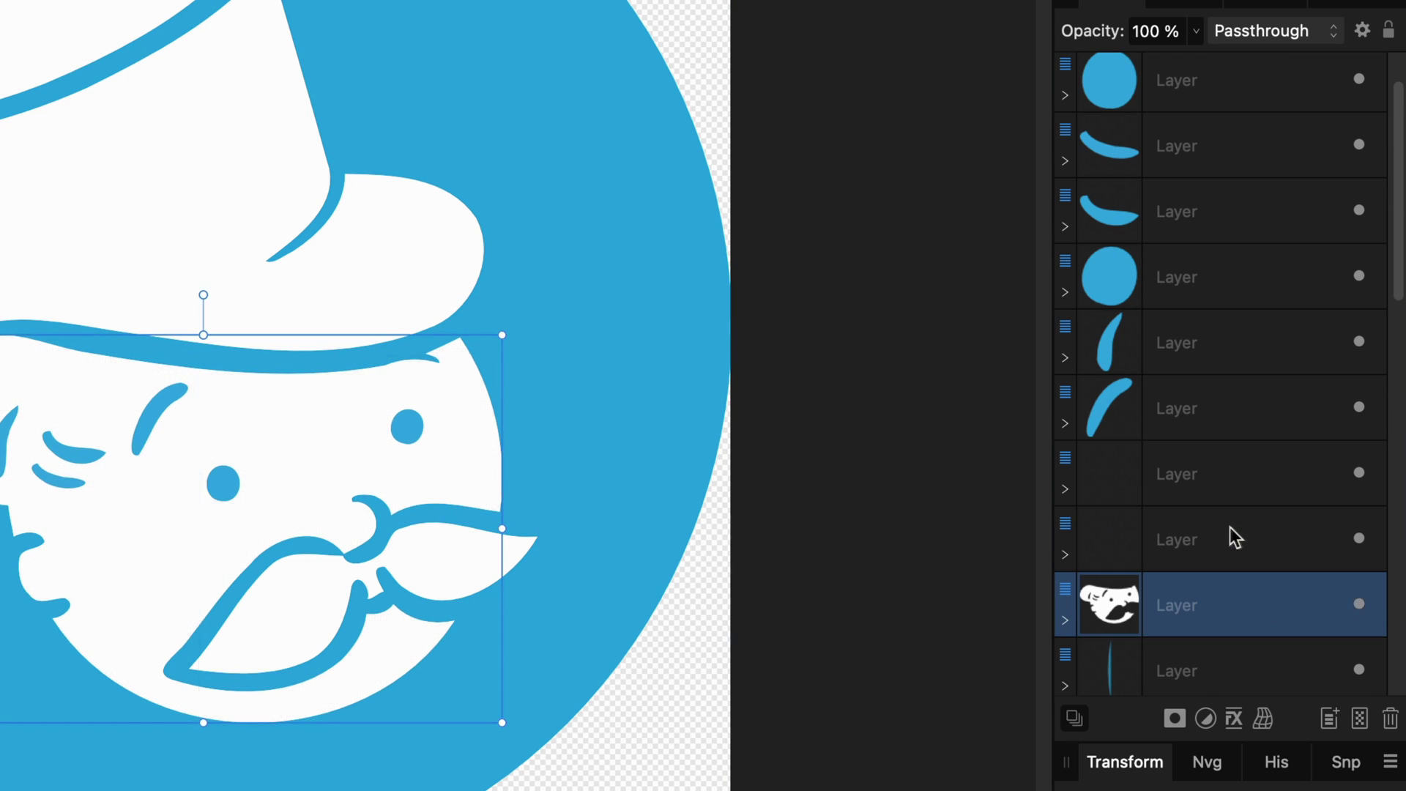
click(1232, 529)
key(Delete)
click(1243, 486)
key(Delete)
click(1233, 410)
scroll(1238, 330, up, 2)
shift+click(1216, 152)
key(Delete)
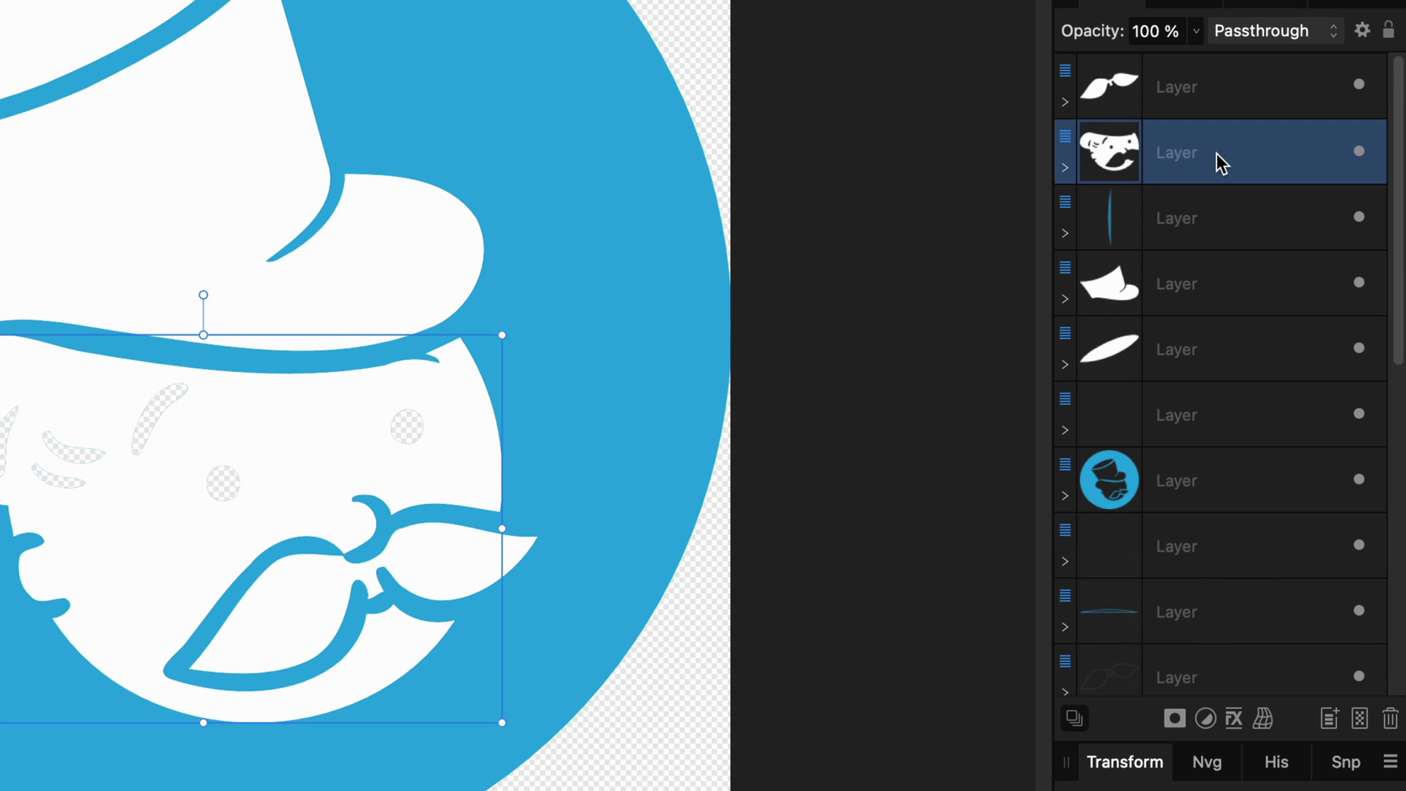
- Delete the thin vertical sliver, the empty layer above the blue circle and the leftover layers beneath the circle
click(1195, 236)
key(Delete)
click(1225, 359)
key(Delete)
click(1222, 415)
scroll(1218, 549, down, 10)
shift+click(1215, 670)
key(Delete)
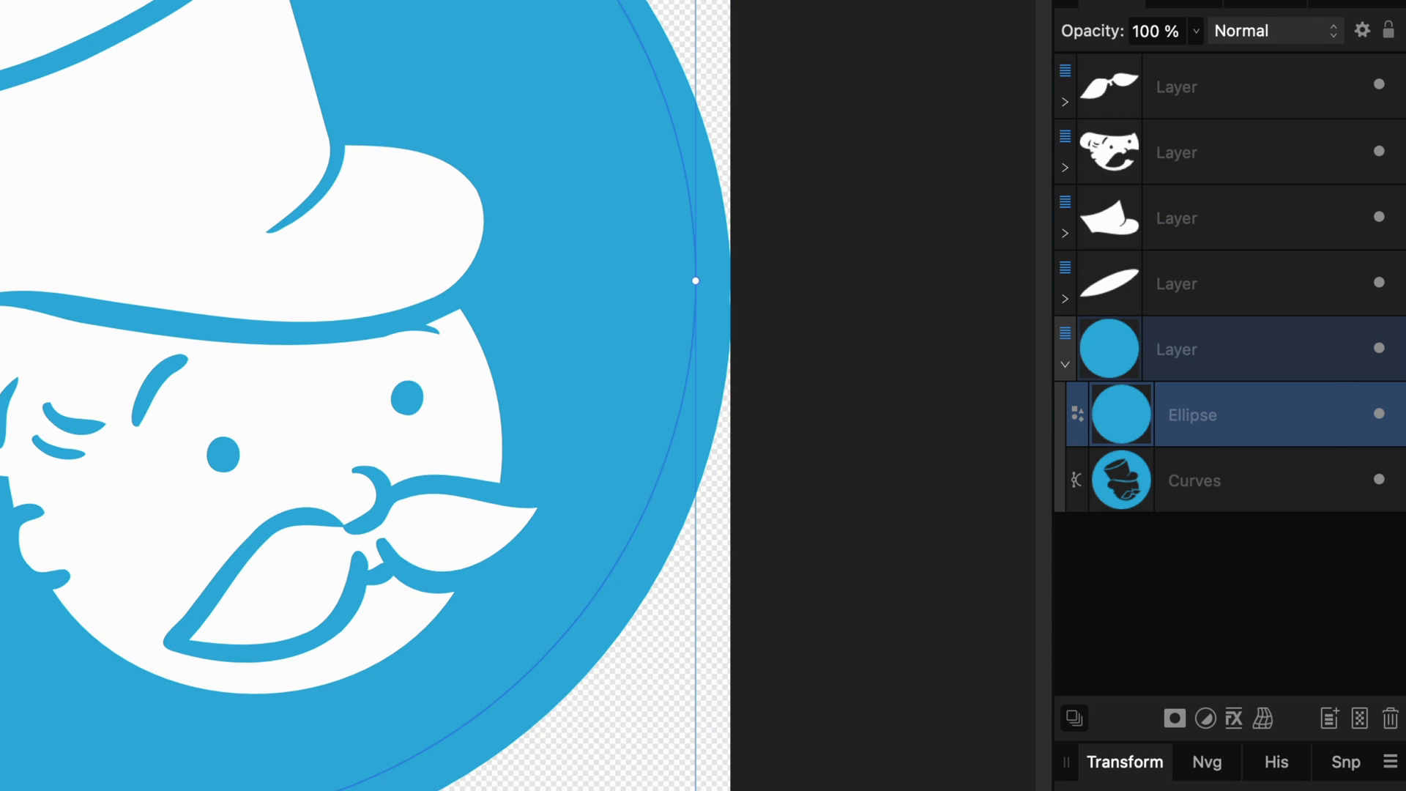
- Combine the four white layers into a compound and subtract it from the blue ellipse as an editable compound
click(1199, 93)
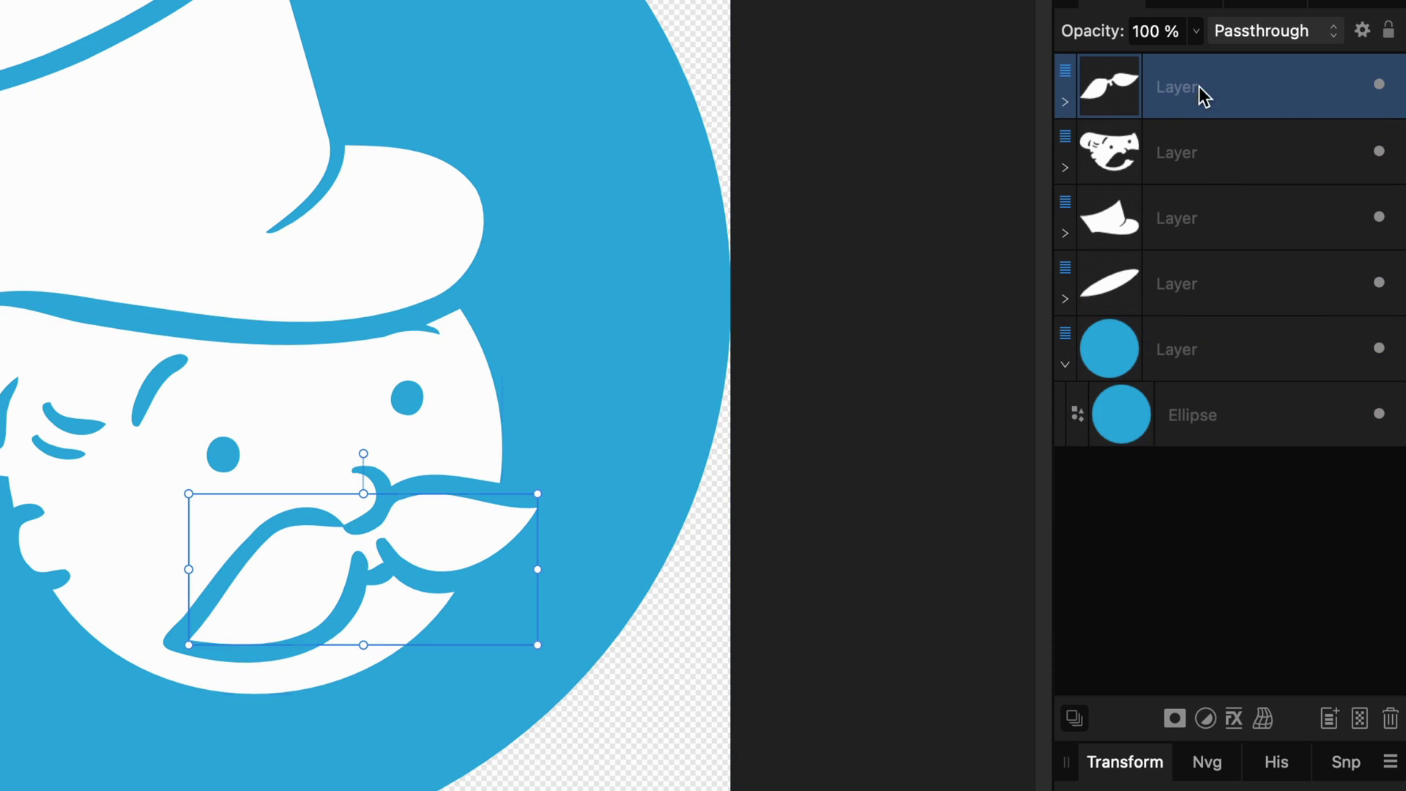
shift+click(1180, 286)
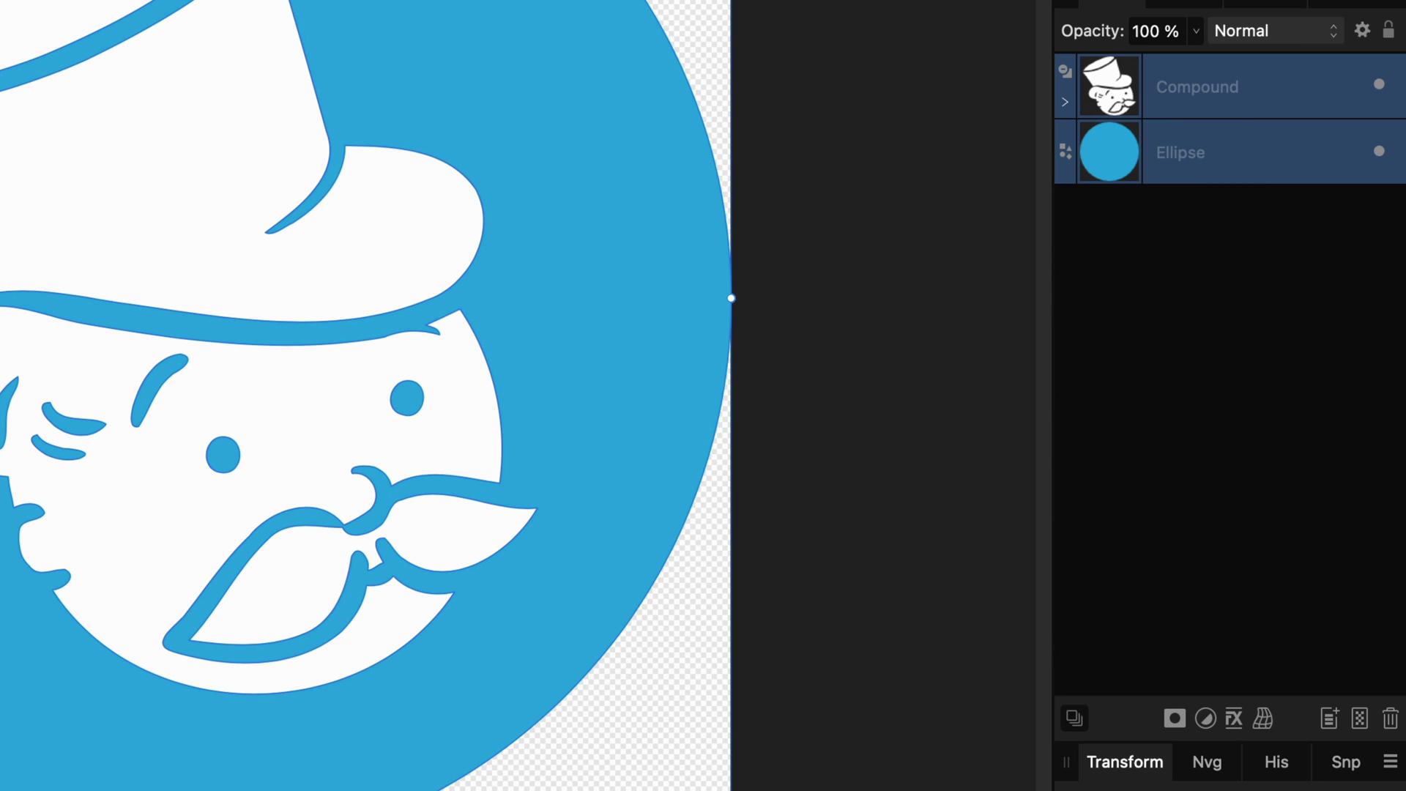
key(super+alt+s)
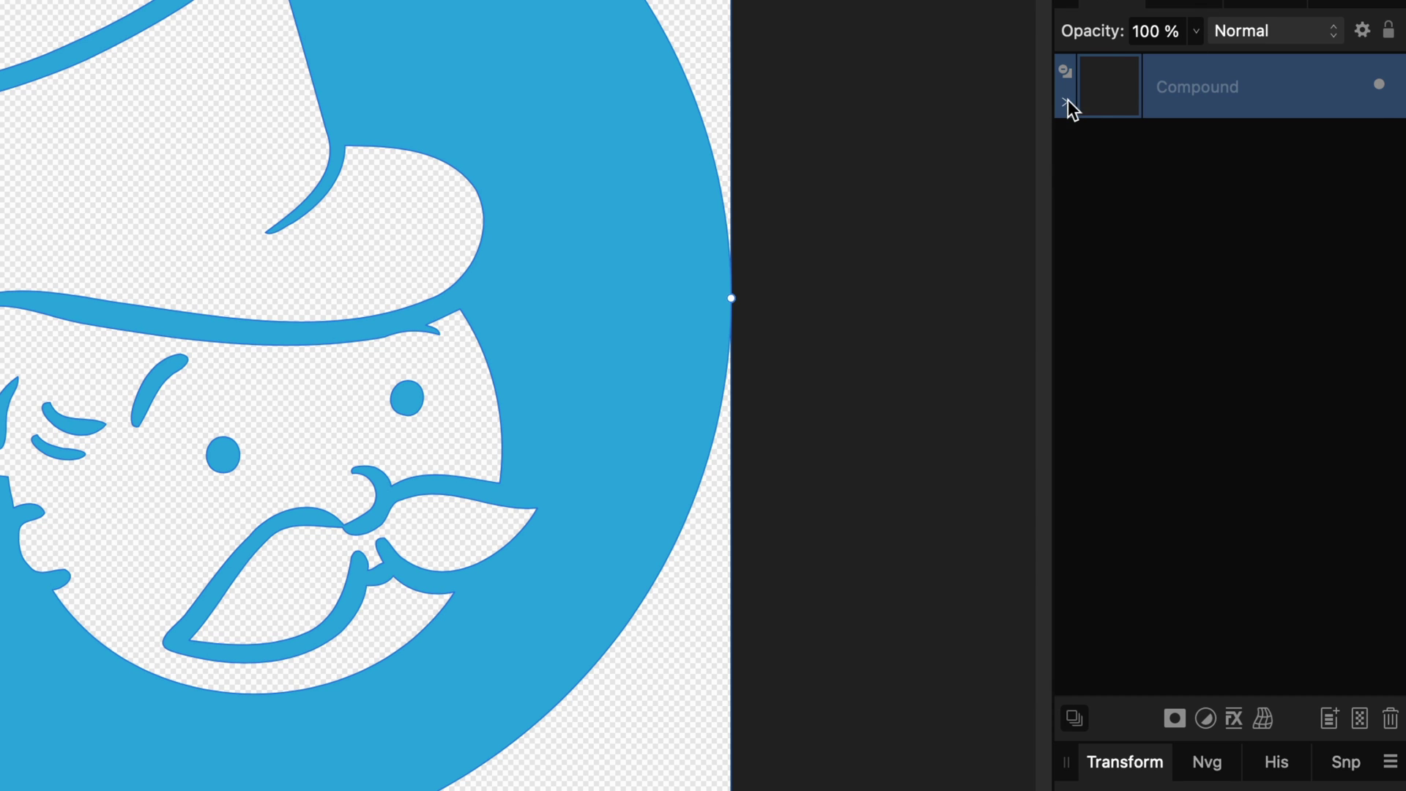
click(1067, 103)
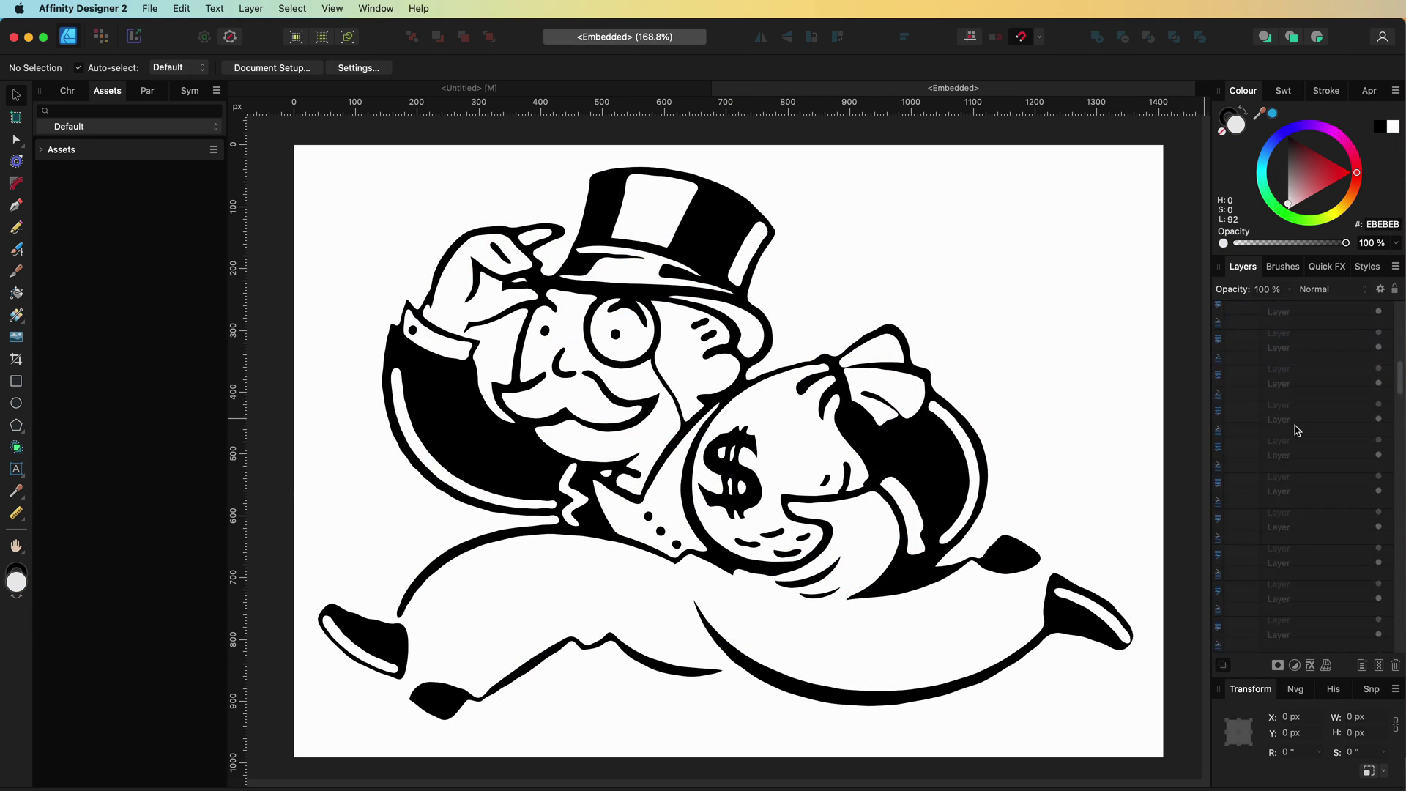
- Delete the leftover hairline and empty layers near the bottom of the running Monopoly man's layer stack
scroll(1316, 480, down, 10)
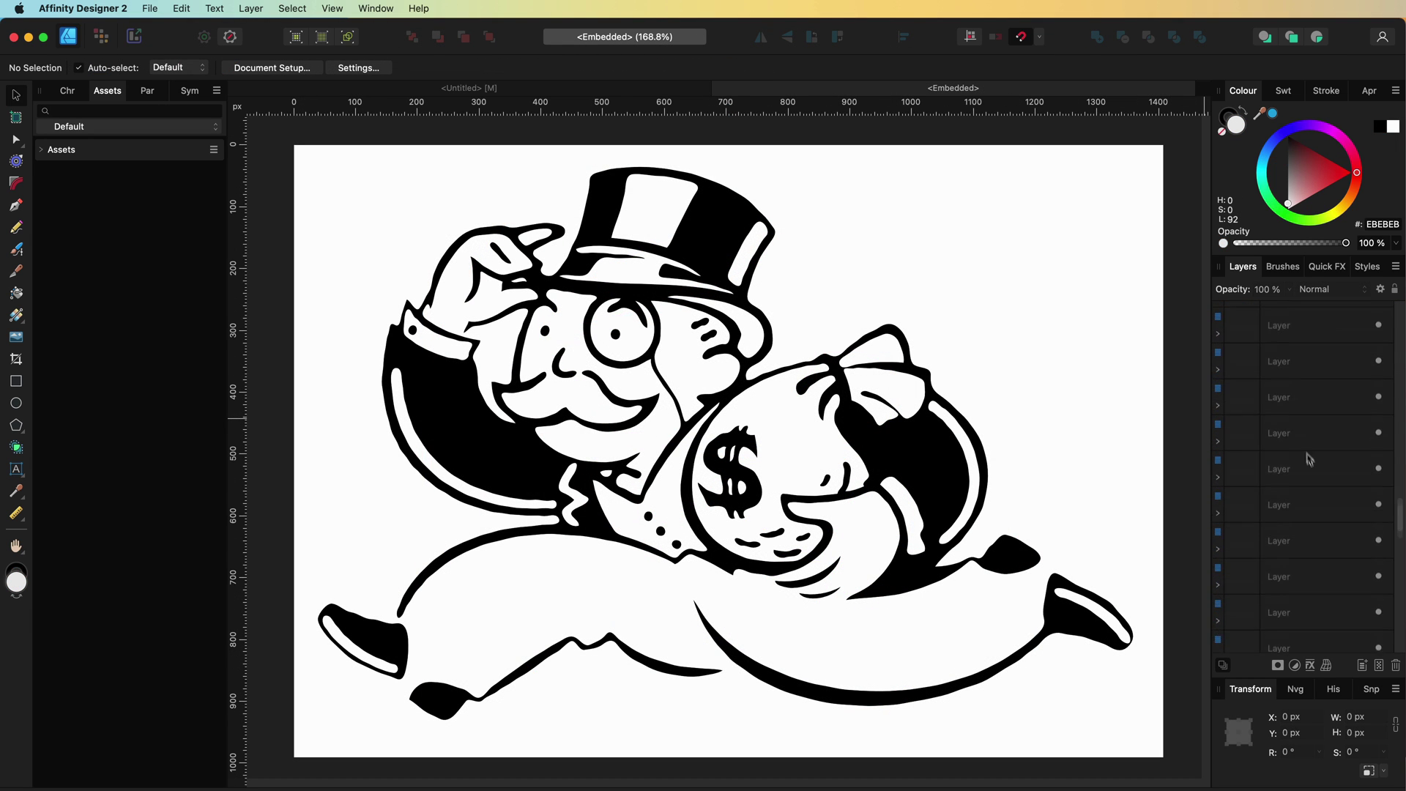
click(1304, 648)
scroll(1325, 588, up, 8)
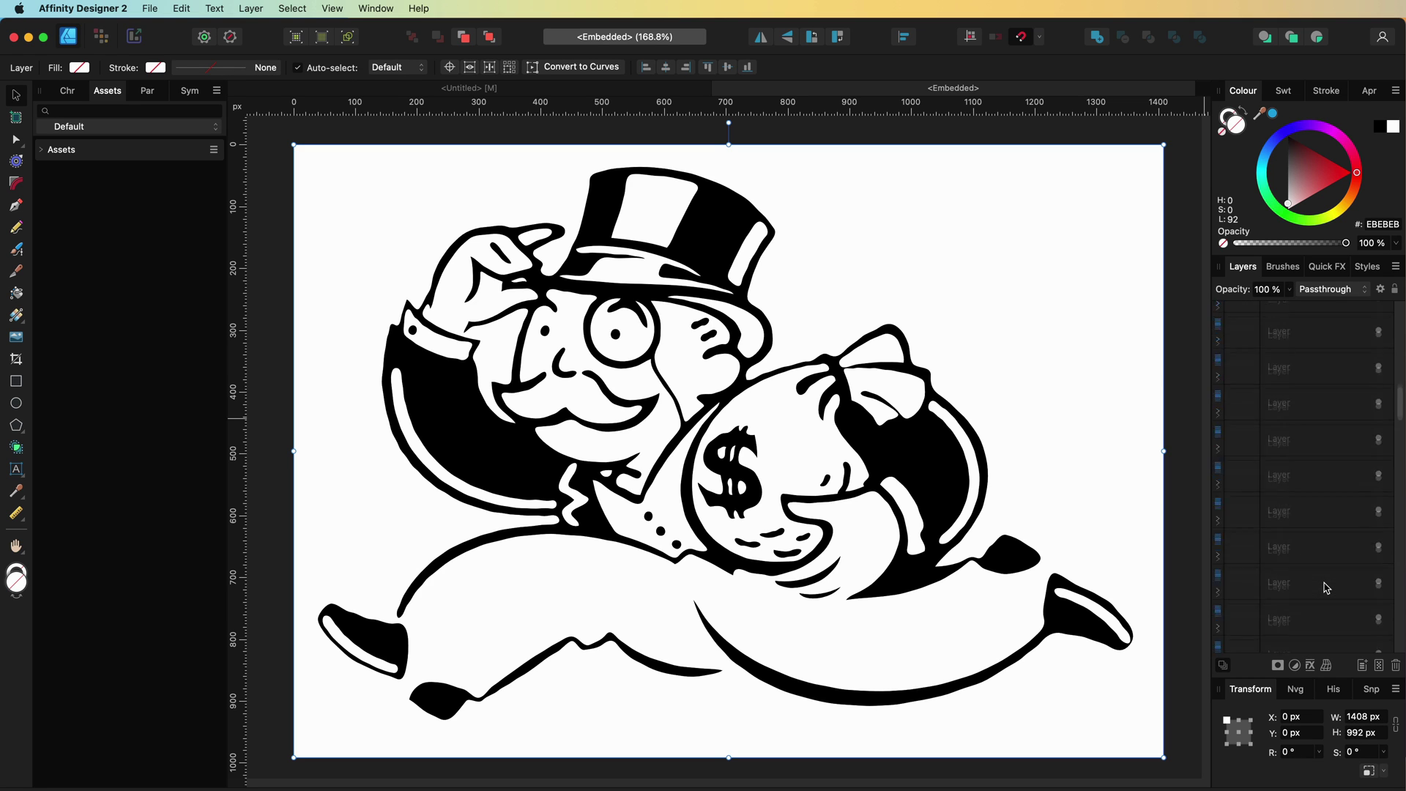
scroll(1326, 587, up, 5)
scroll(1280, 339, down, 5)
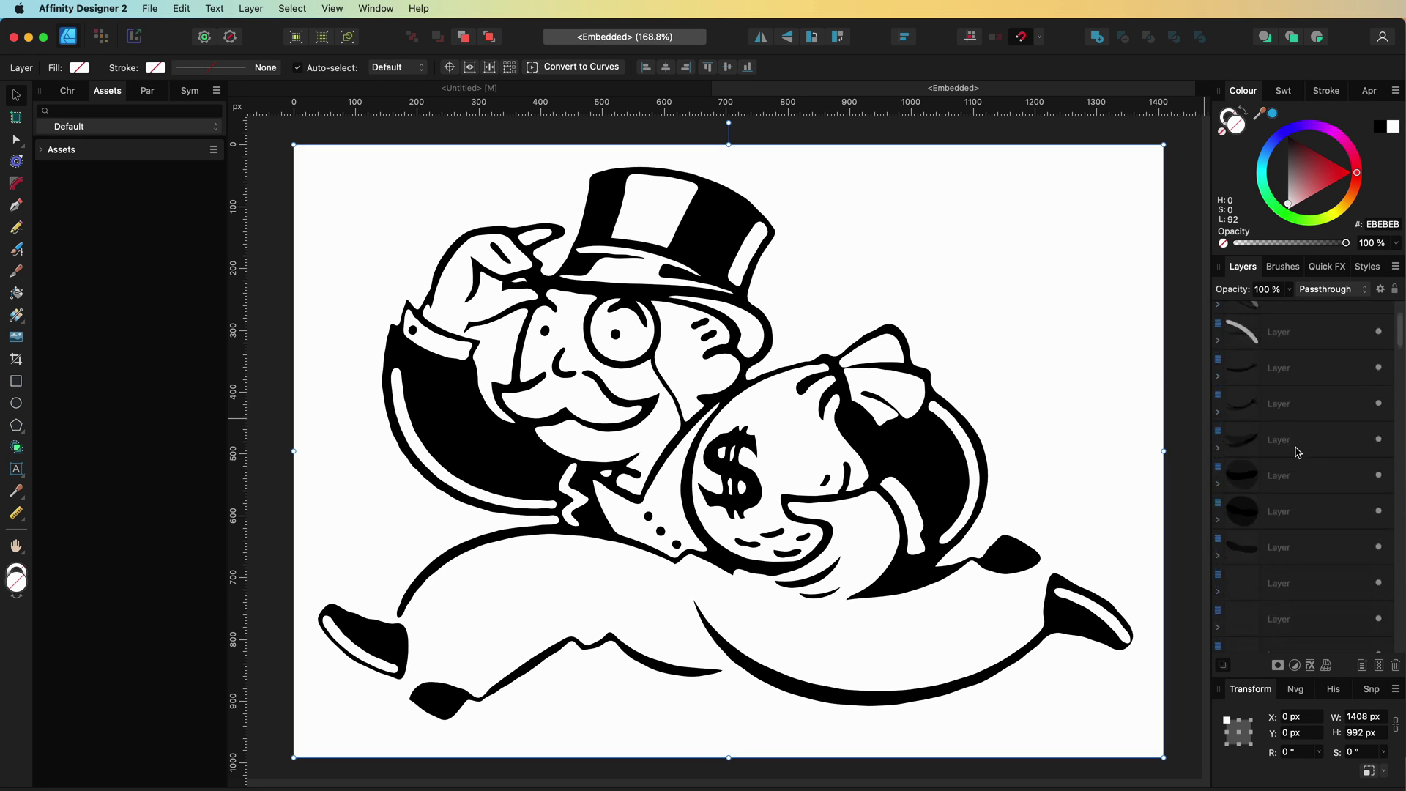
scroll(1331, 603, down, 15)
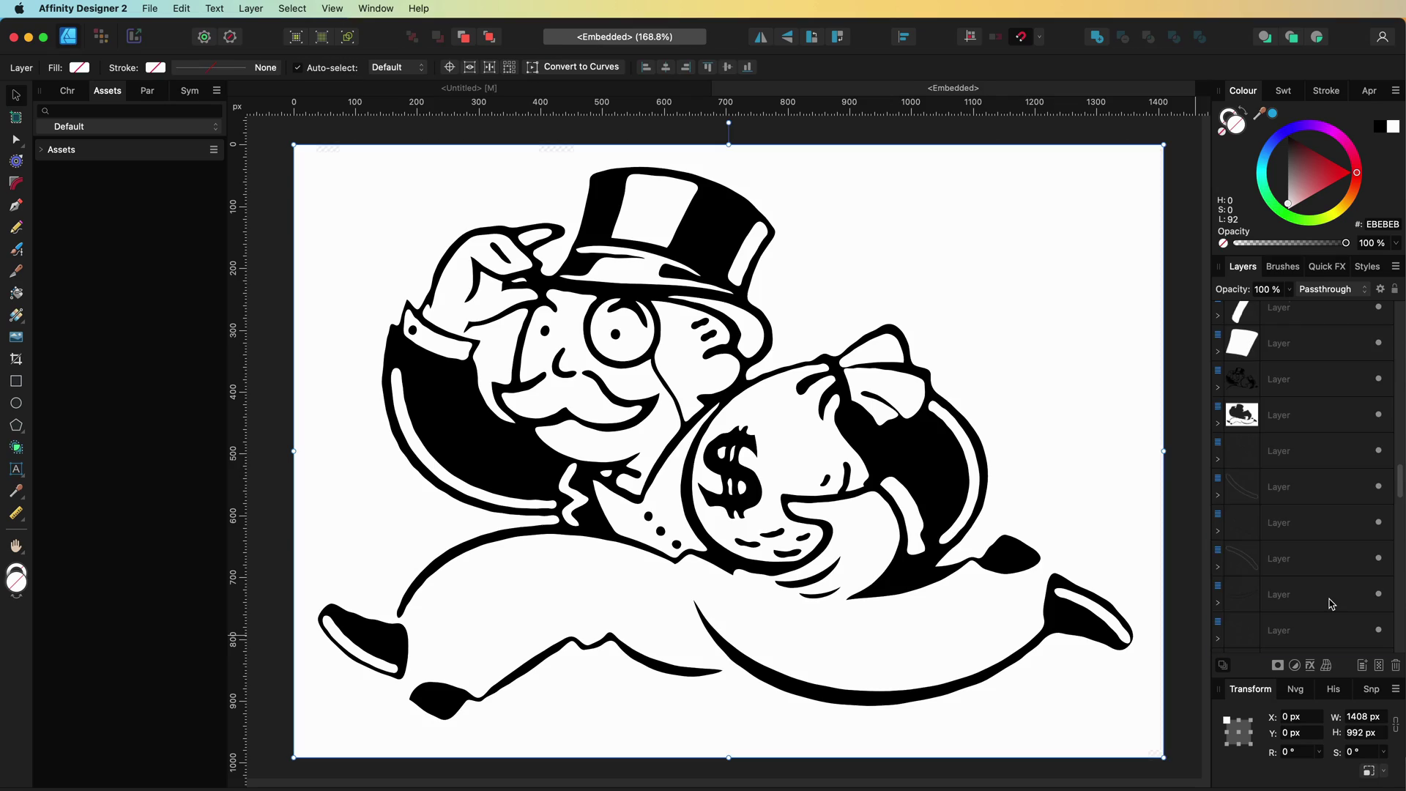
key(BackSpace)
click(1302, 597)
key(BackSpace)
- Delete the white background and white fill layers, keeping only the black line-art shapes
click(1300, 563)
shift+click(1298, 358)
key(BackSpace)
scroll(1298, 359, up, 5)
click(1300, 405)
key(BackSpace)
key(BackSpace)
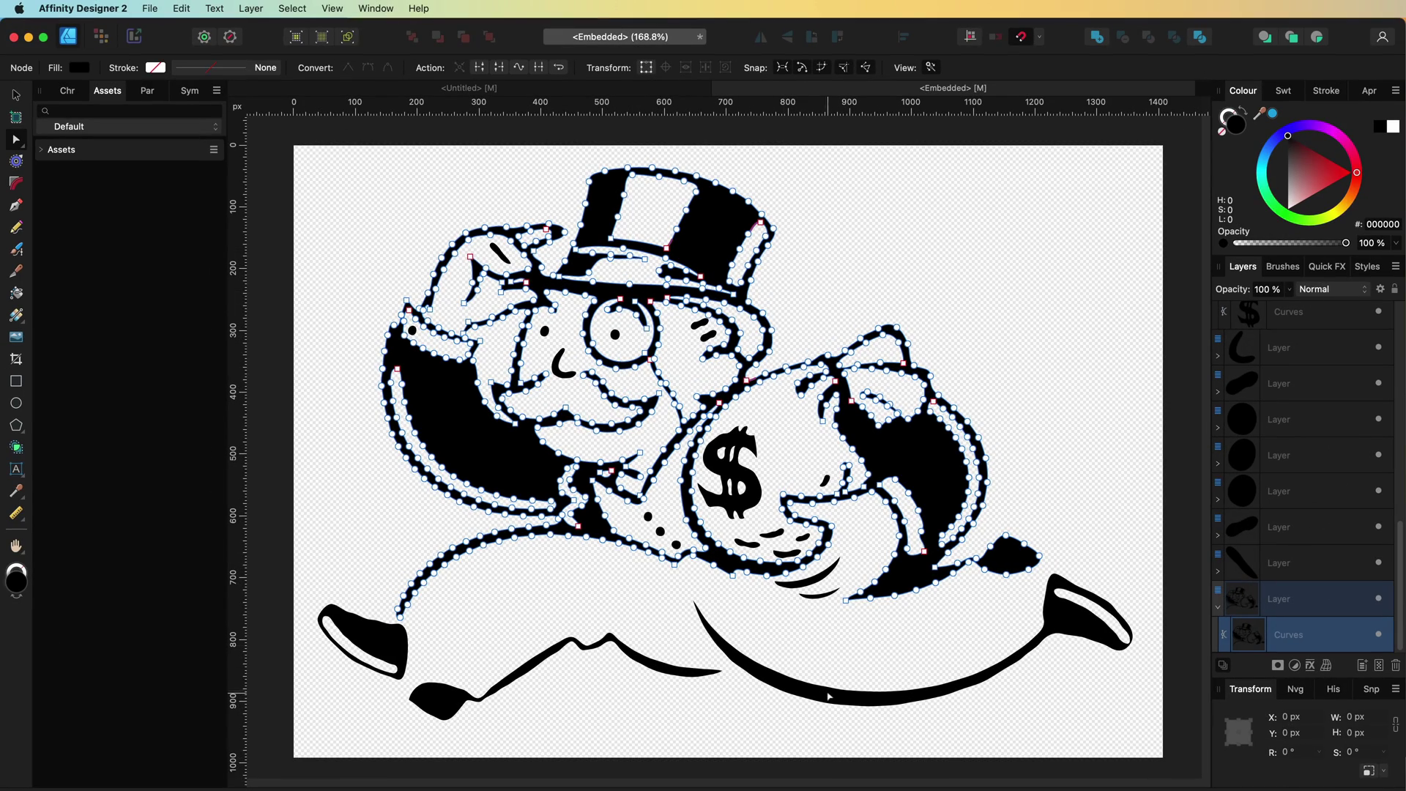
- Select the long leg-and-shoe curve to examine its nodes and close the embedded document
click(831, 700)
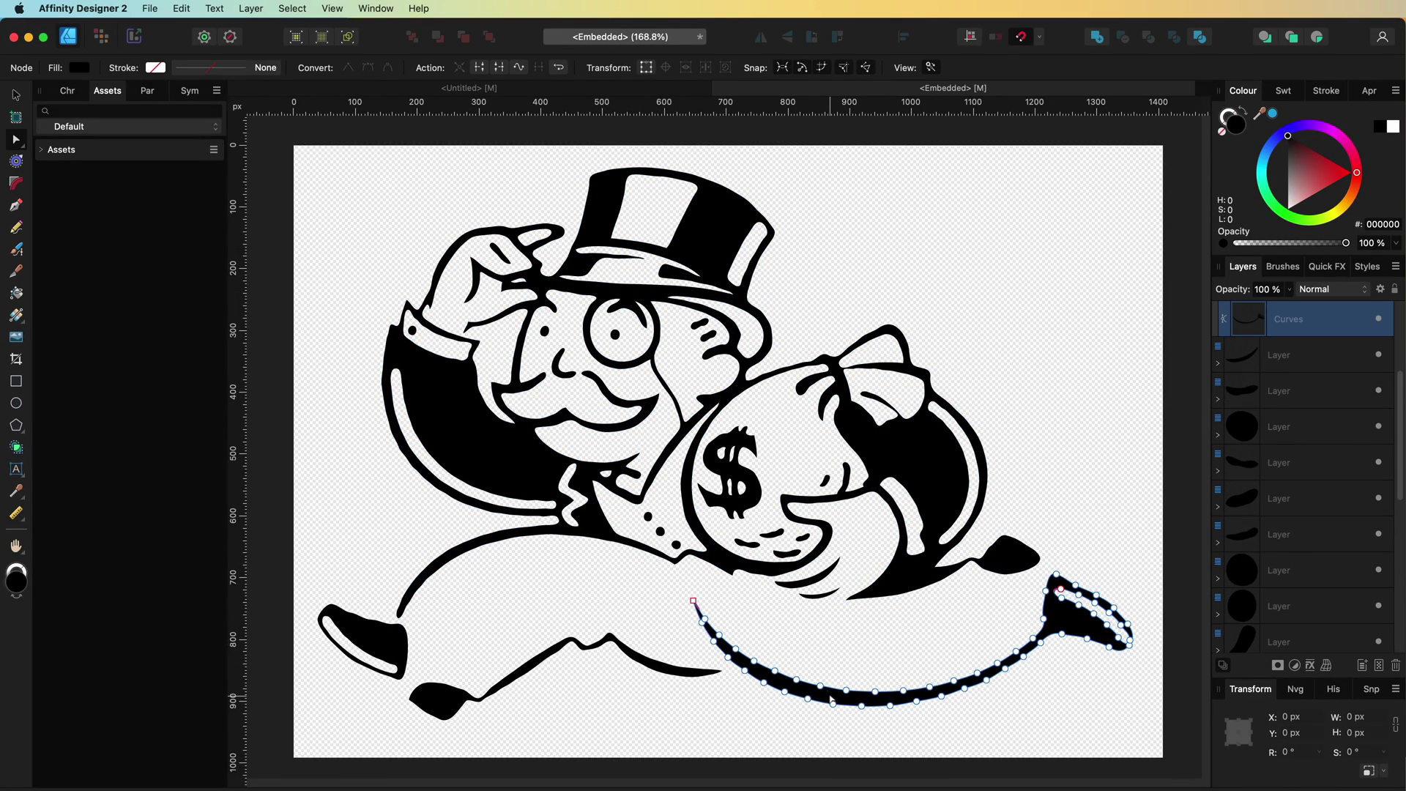
click(721, 88)
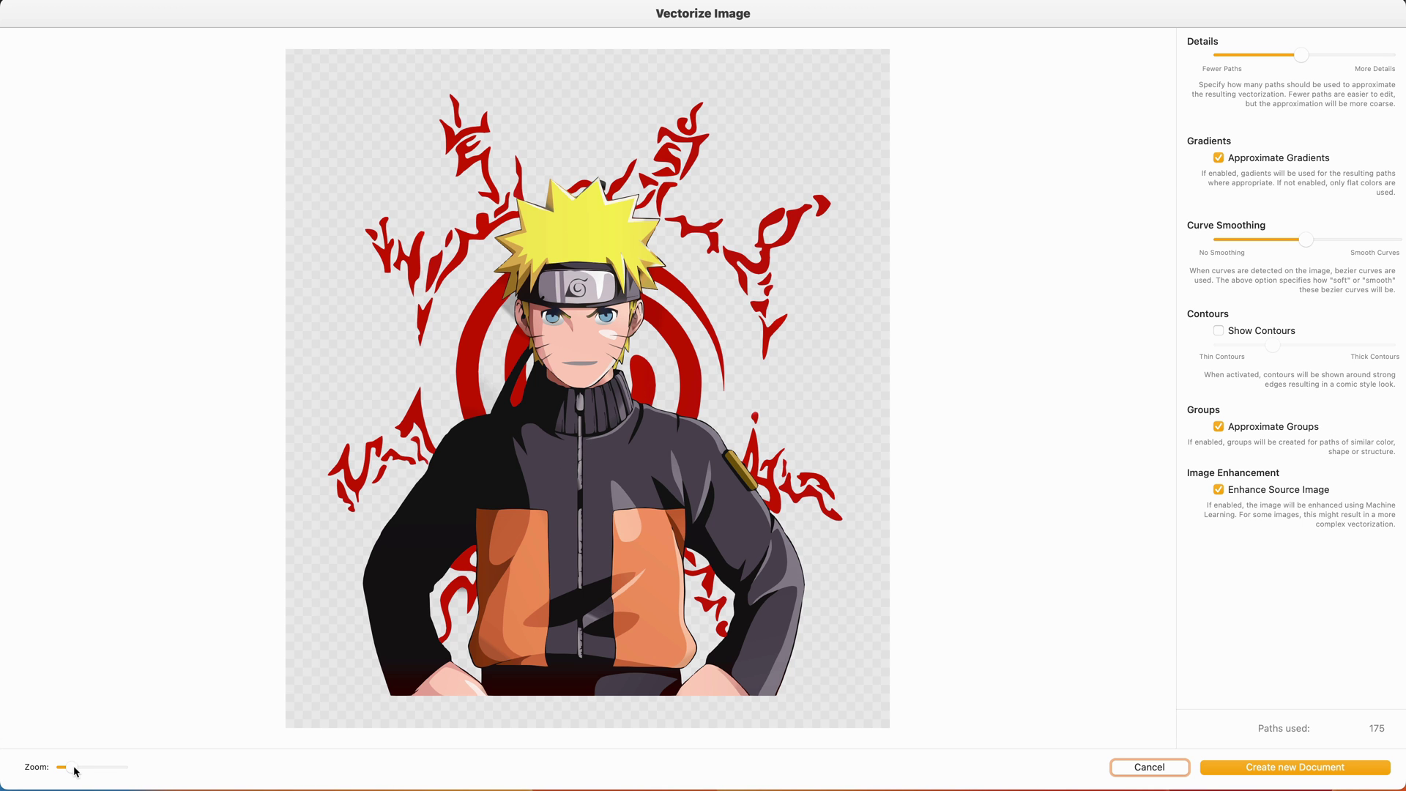
- In Logoist, examine the Naruto vectorization with more details and Approximate Gradients off, and create a new document from it
drag(74, 771, 89, 769)
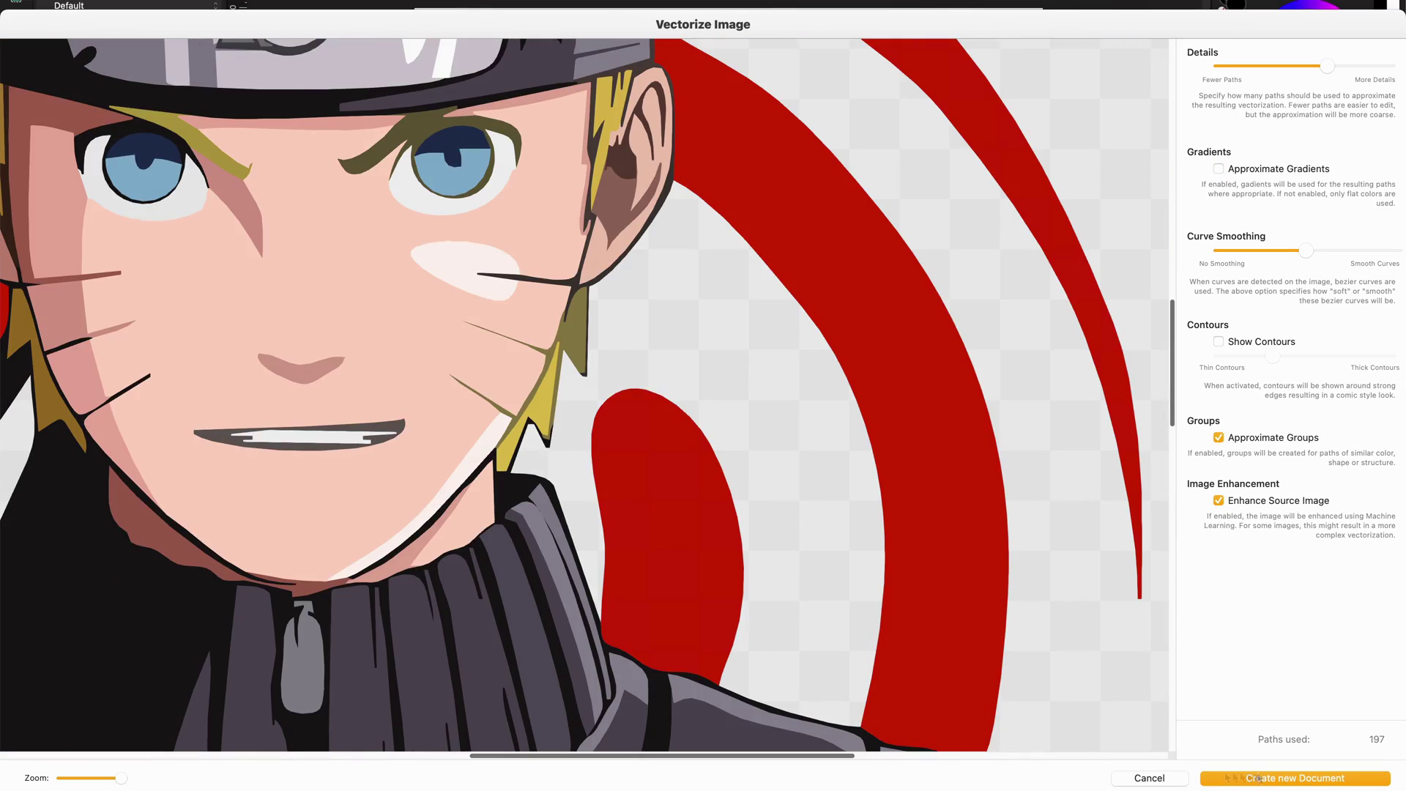
click(1250, 778)
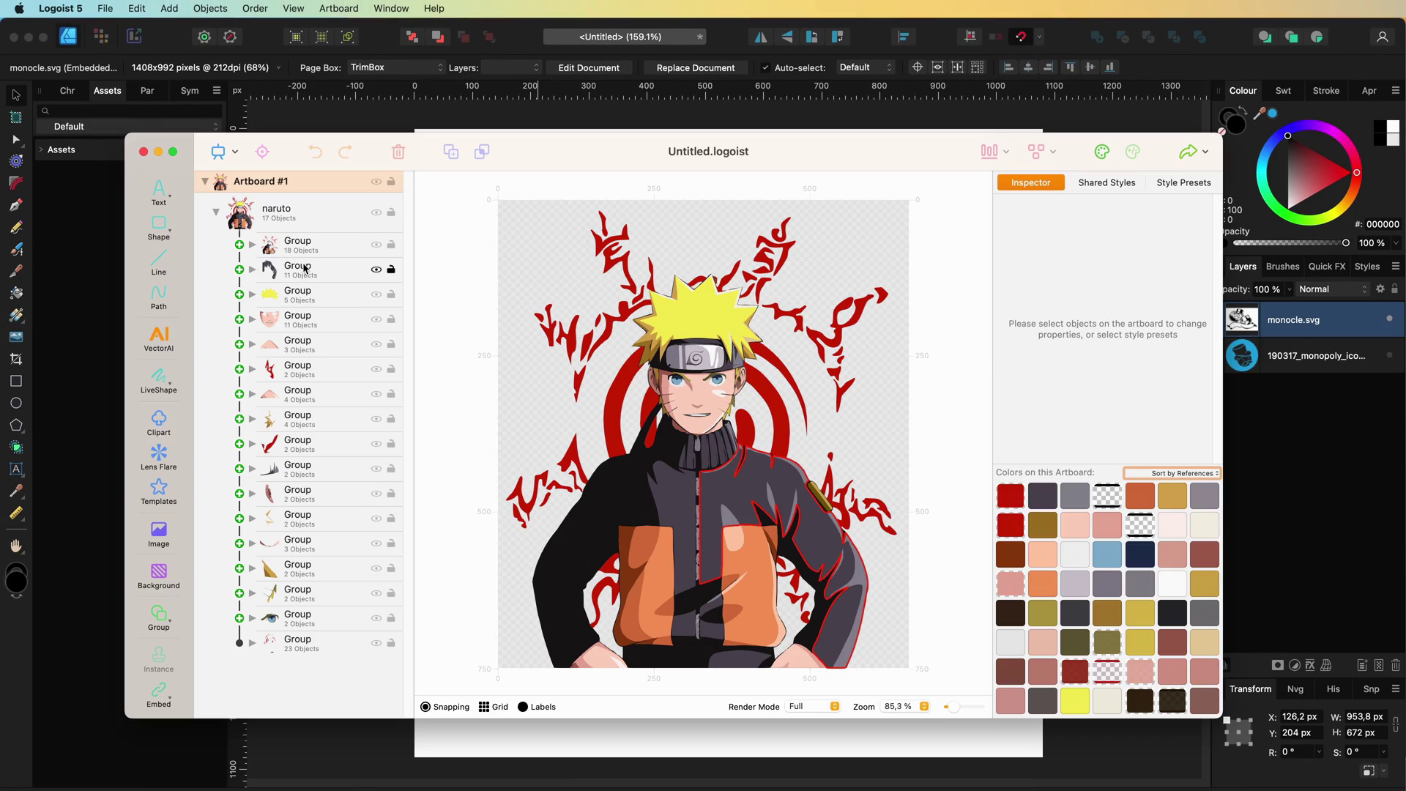
- Toggle the visibility of the jacket, yellow hair and face groups to examine what each one contains
click(388, 273)
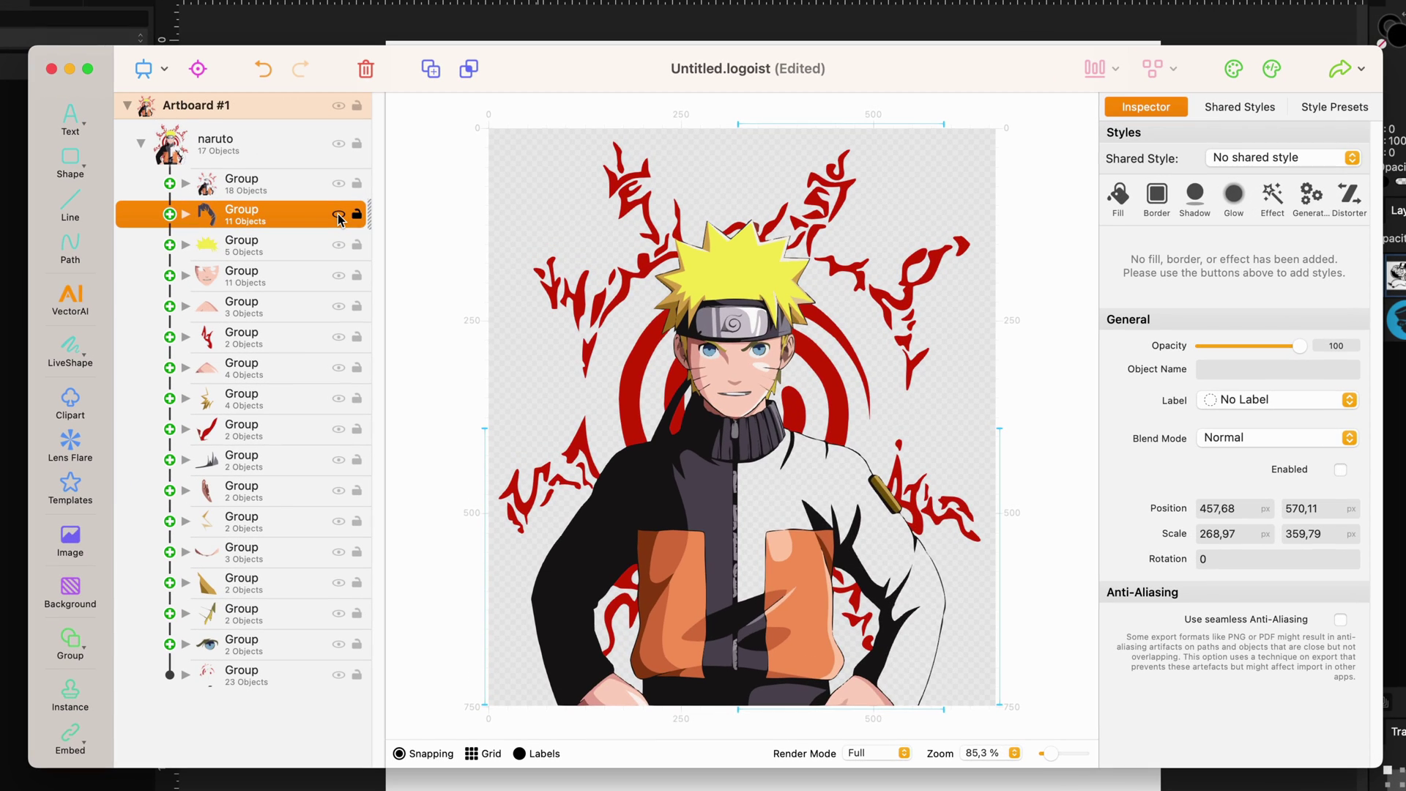
click(375, 294)
click(338, 246)
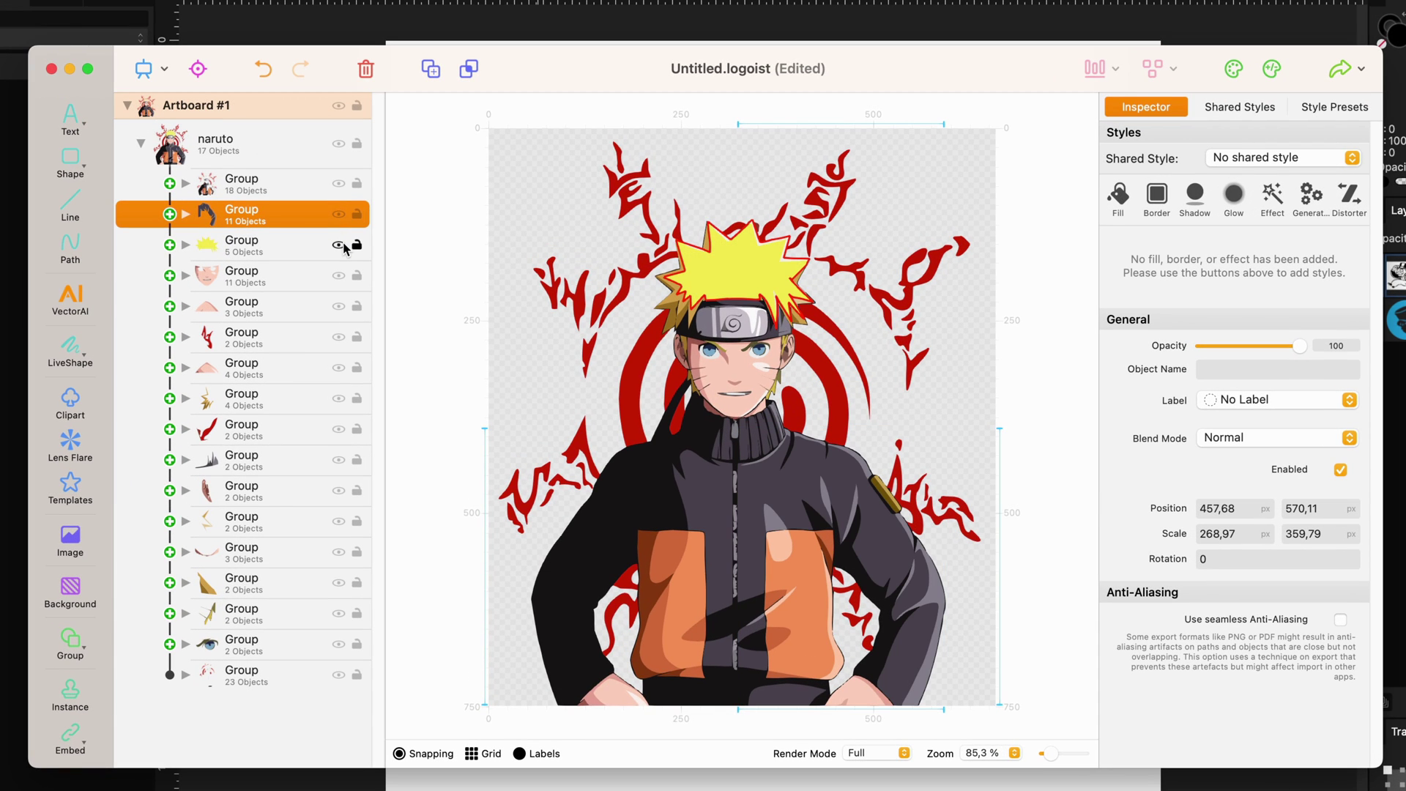
click(339, 277)
click(339, 277)
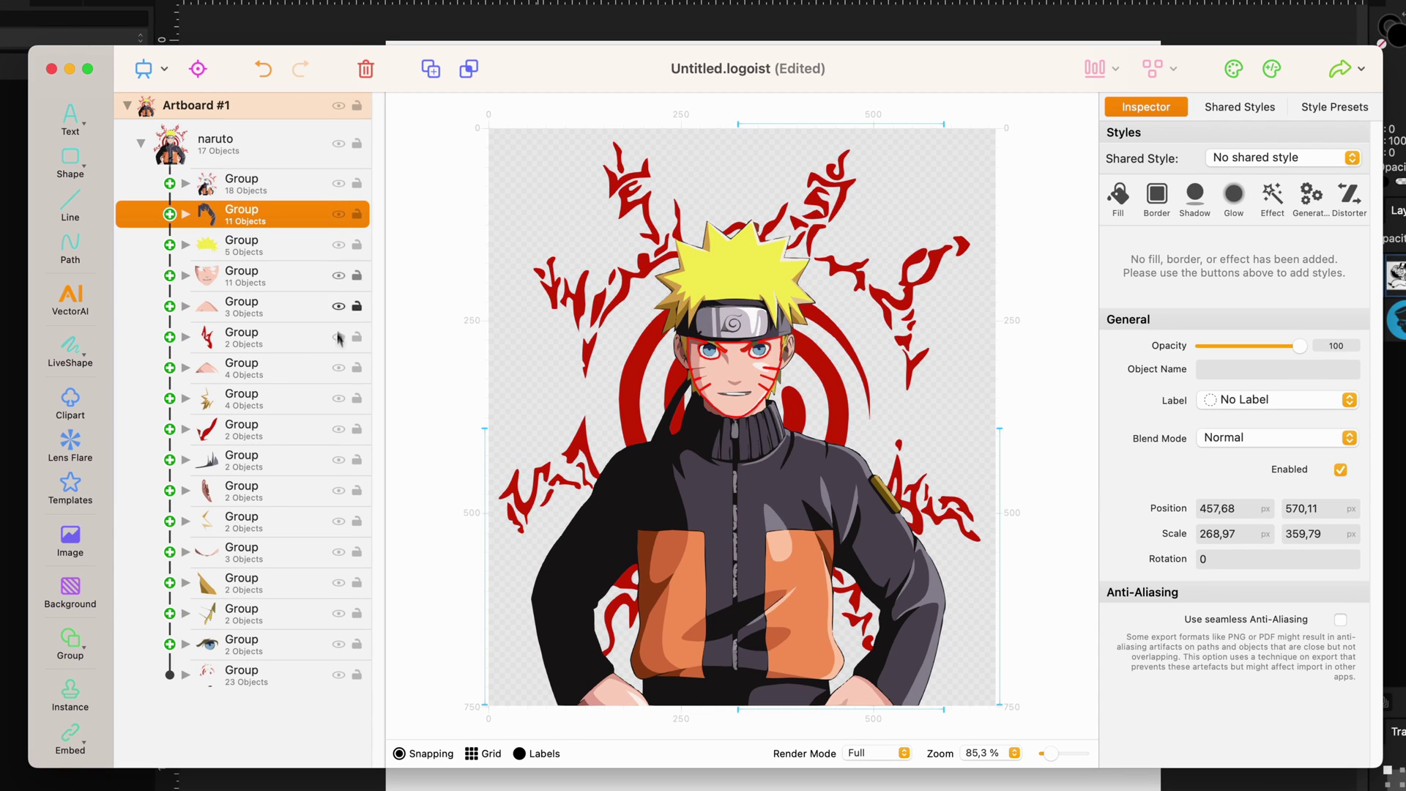
- Toggle the visibility of a small shading group and the topmost 18-object group, and expand the latter to examine its paths
click(339, 460)
click(338, 460)
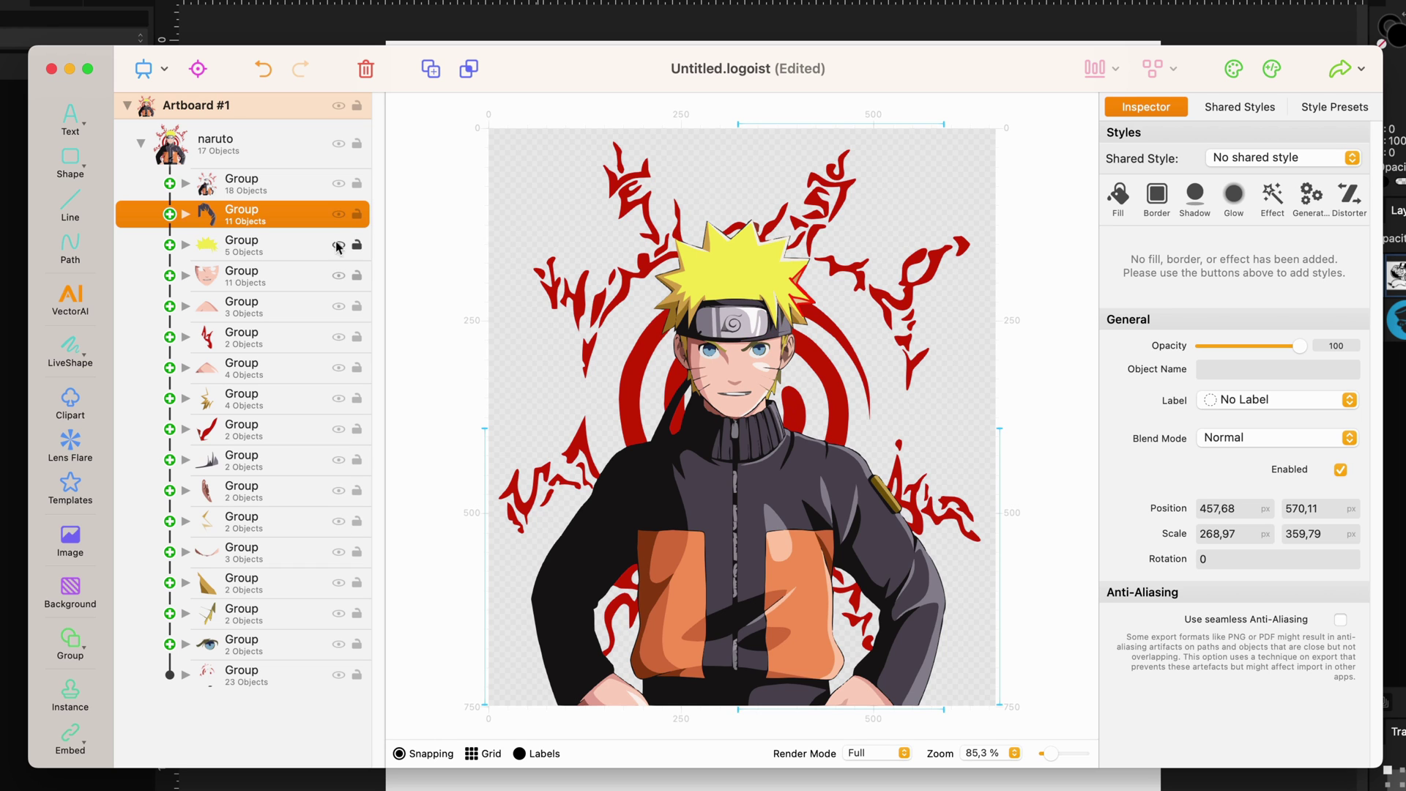
click(338, 183)
click(338, 183)
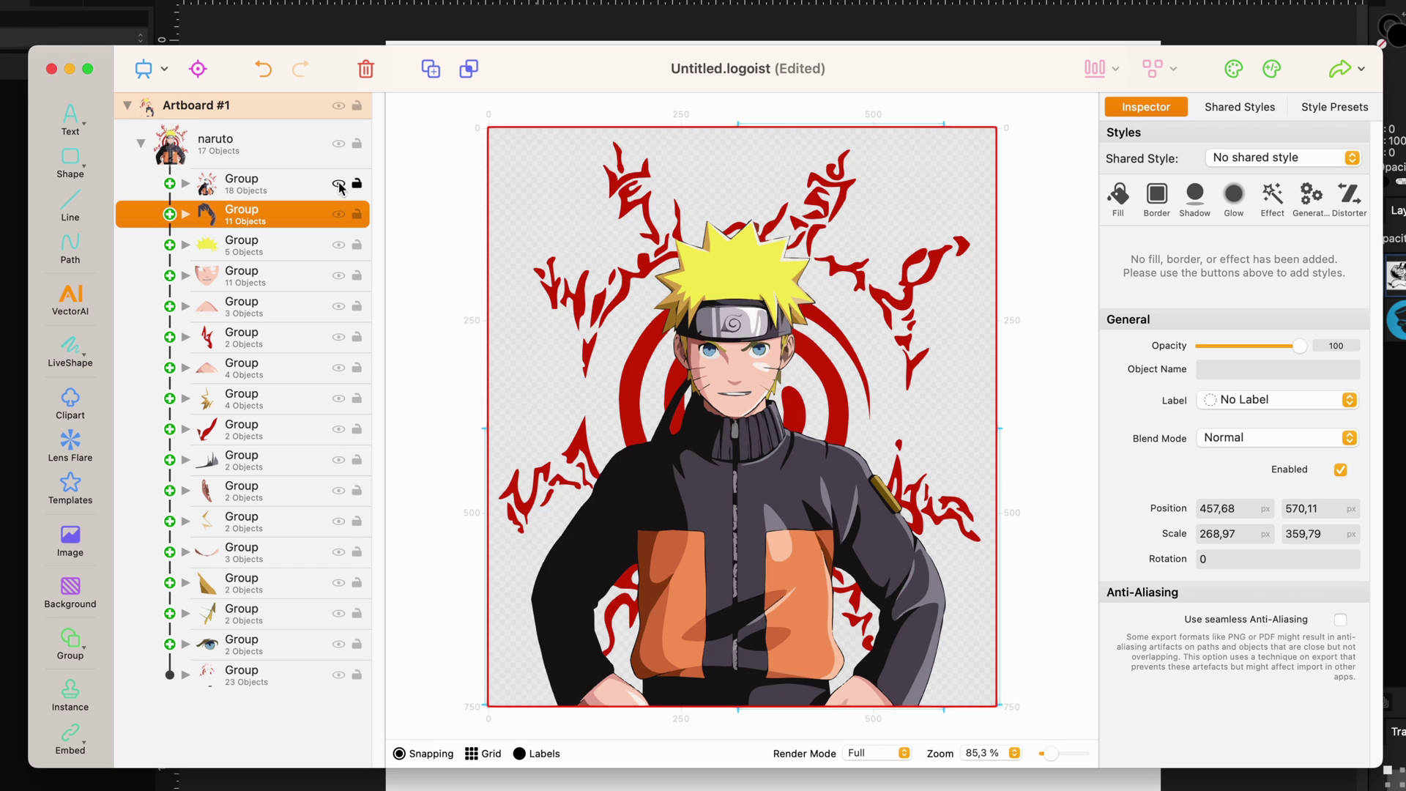
click(339, 183)
click(338, 183)
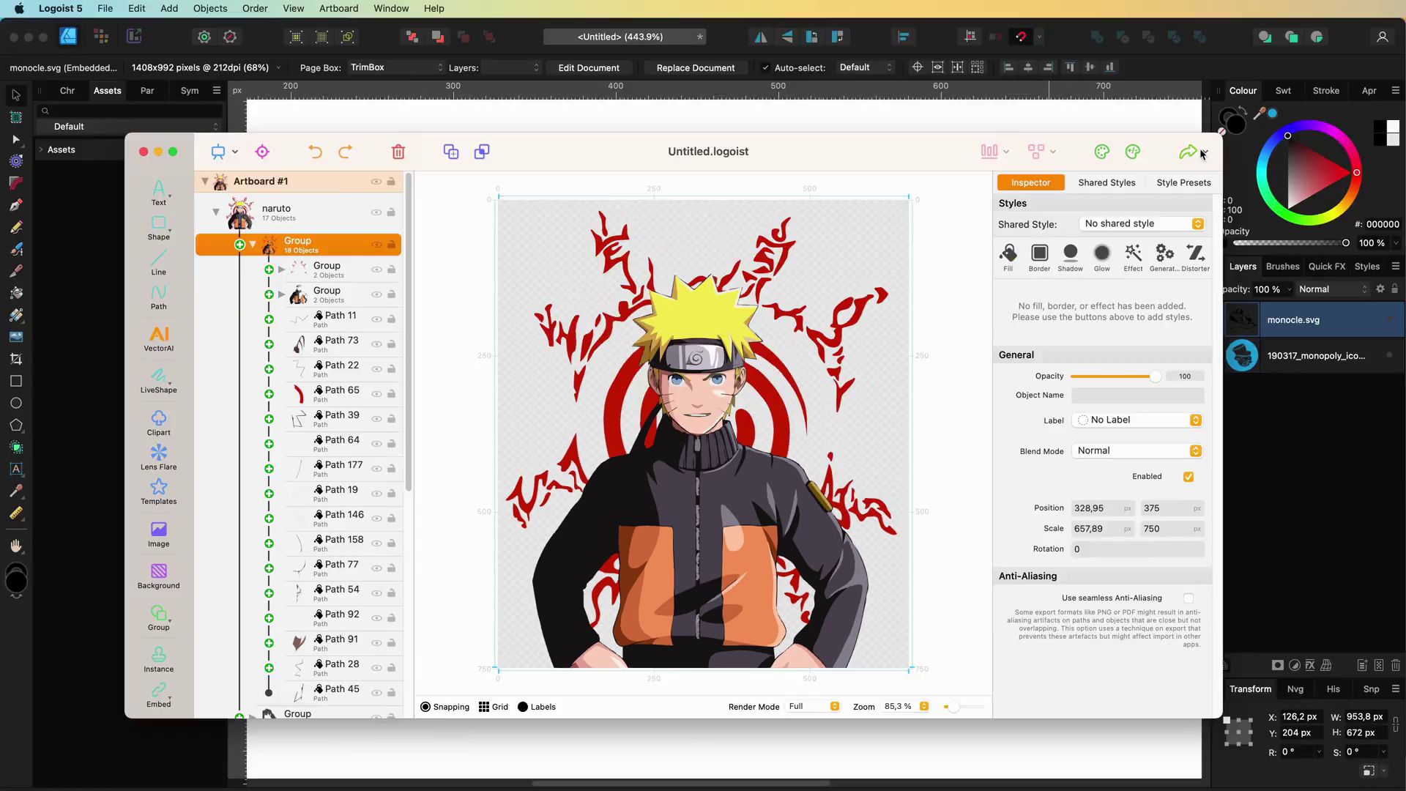
- Export the Naruto vector artwork as an SVG file named naruto.svg
click(1348, 70)
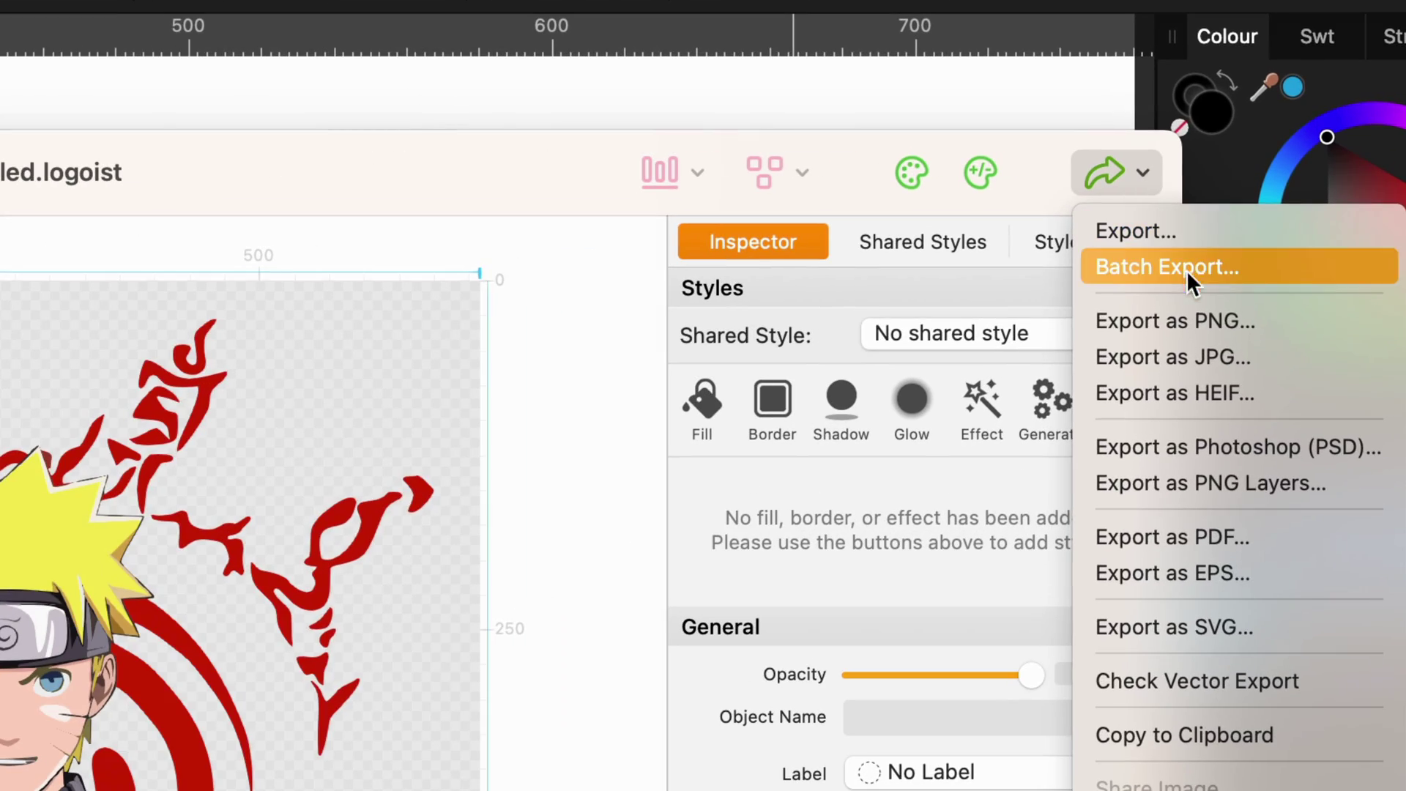
click(1163, 629)
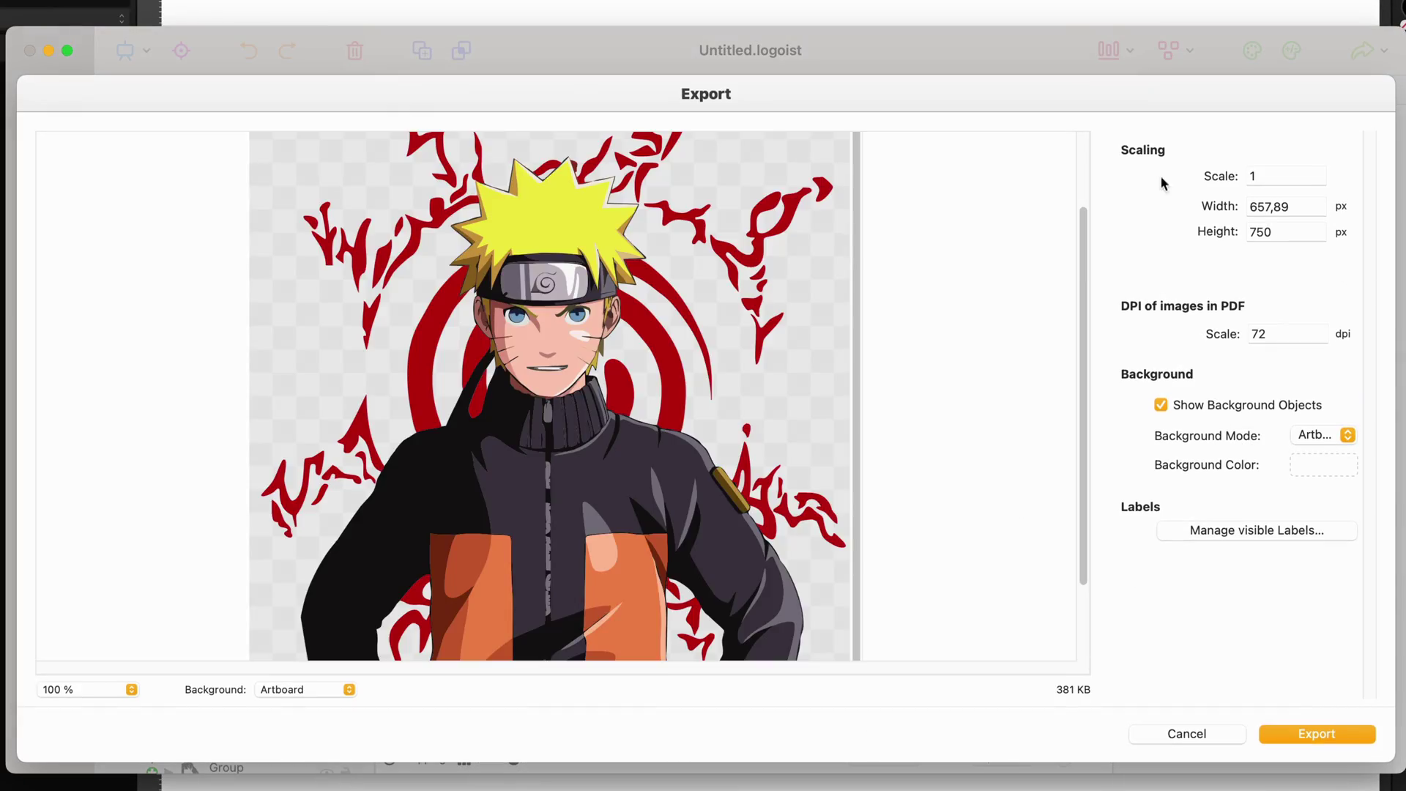
click(1284, 746)
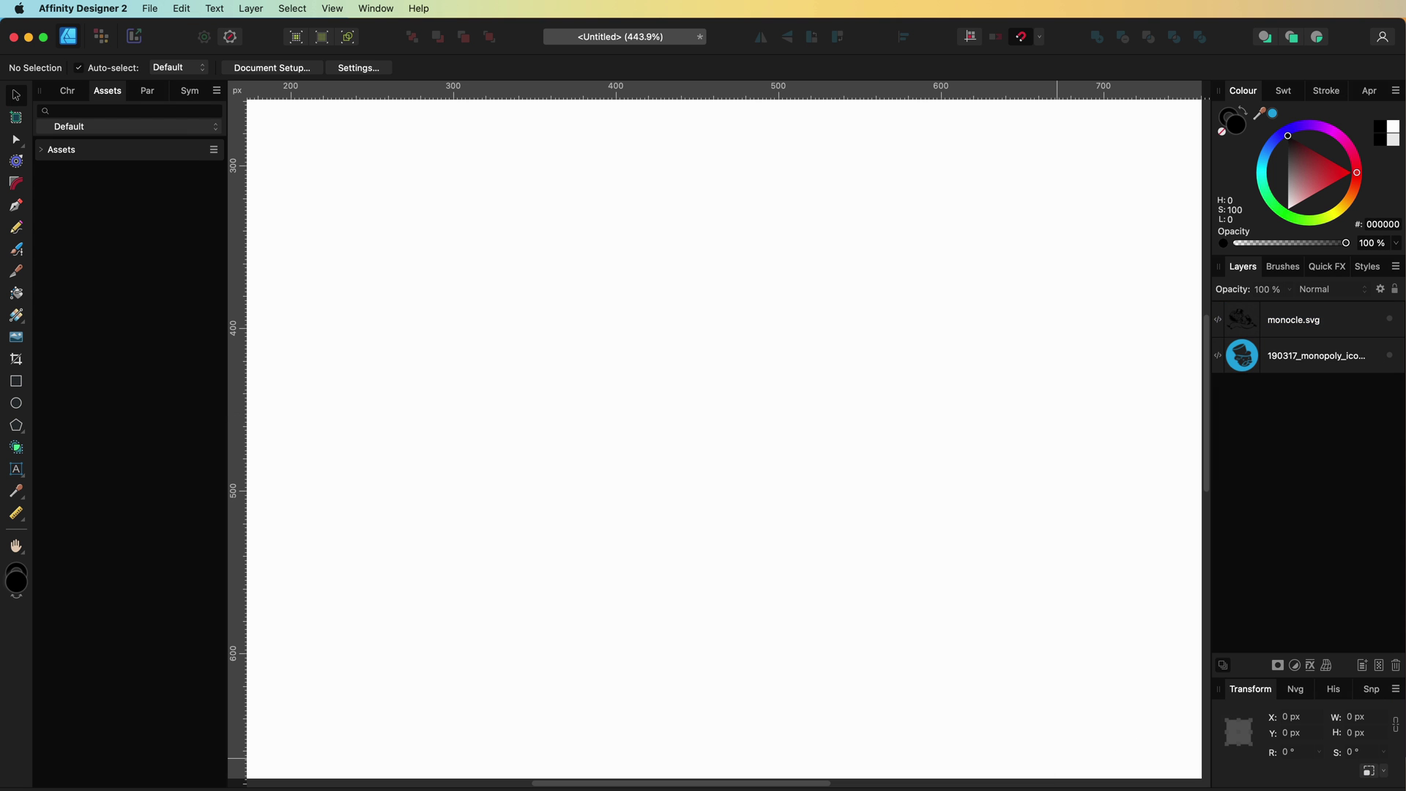
- Switch to Affinity Designer, place naruto.svg in the open document, and scale it down to about 695 × 794 px inside the page
drag(716, 401, 775, 395)
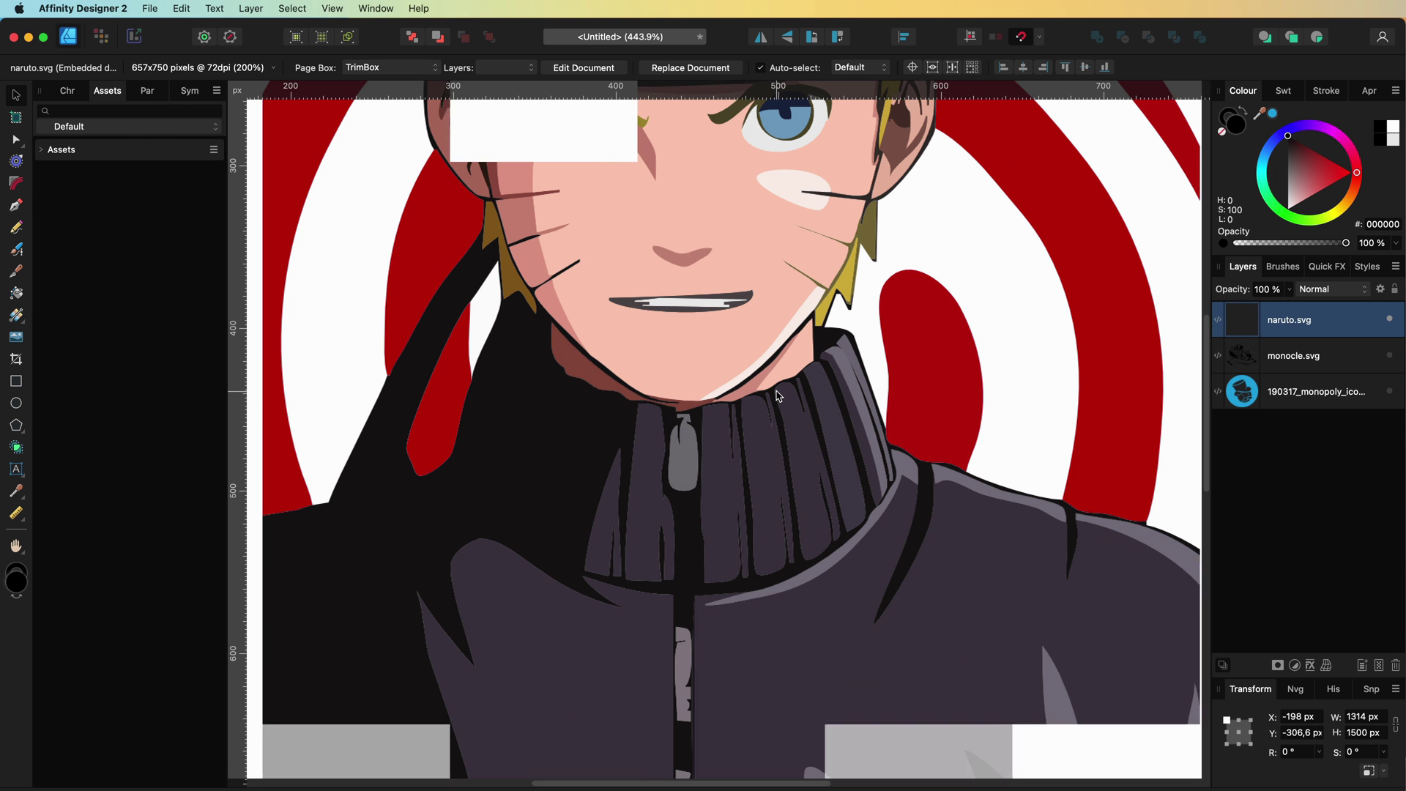
key(super+0)
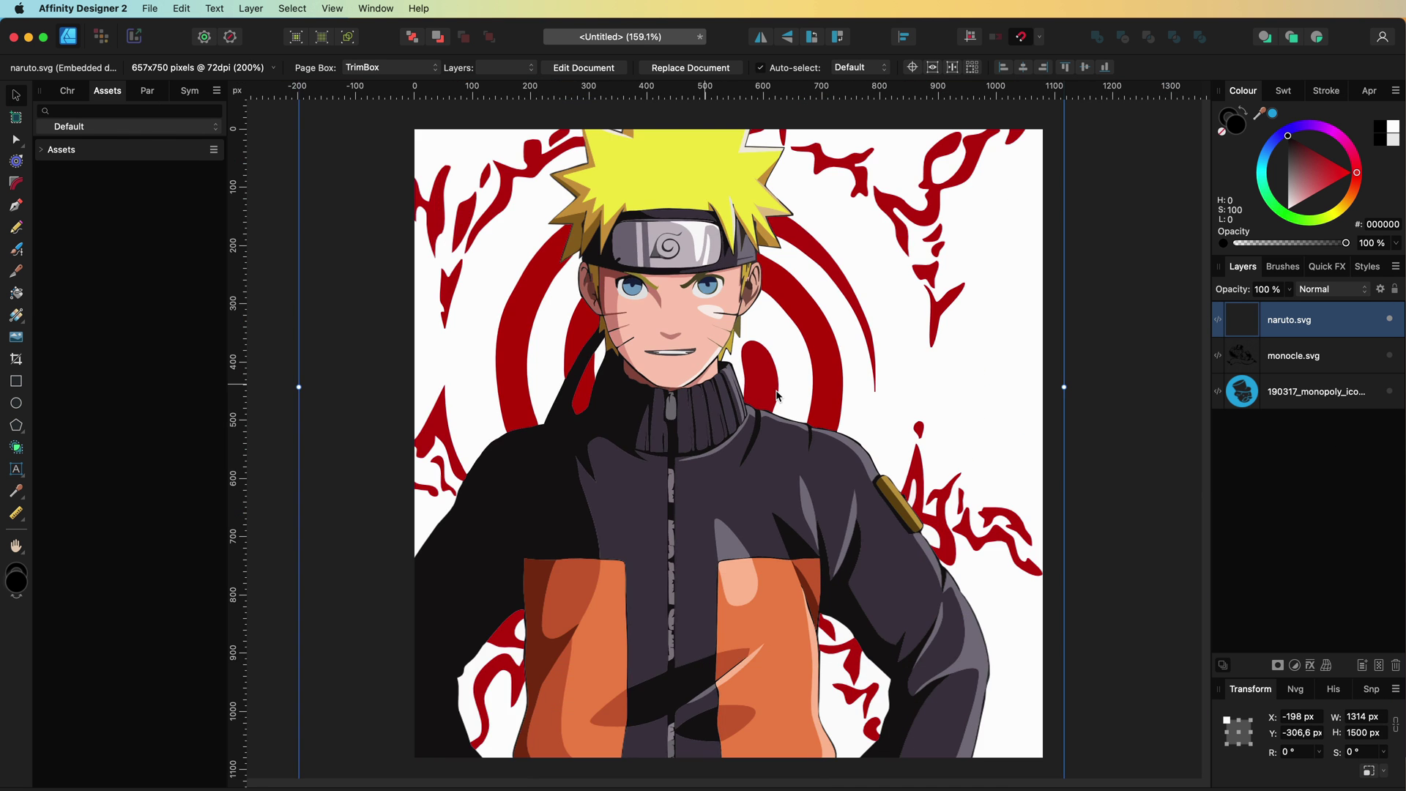
scroll(740, 493, down, 2)
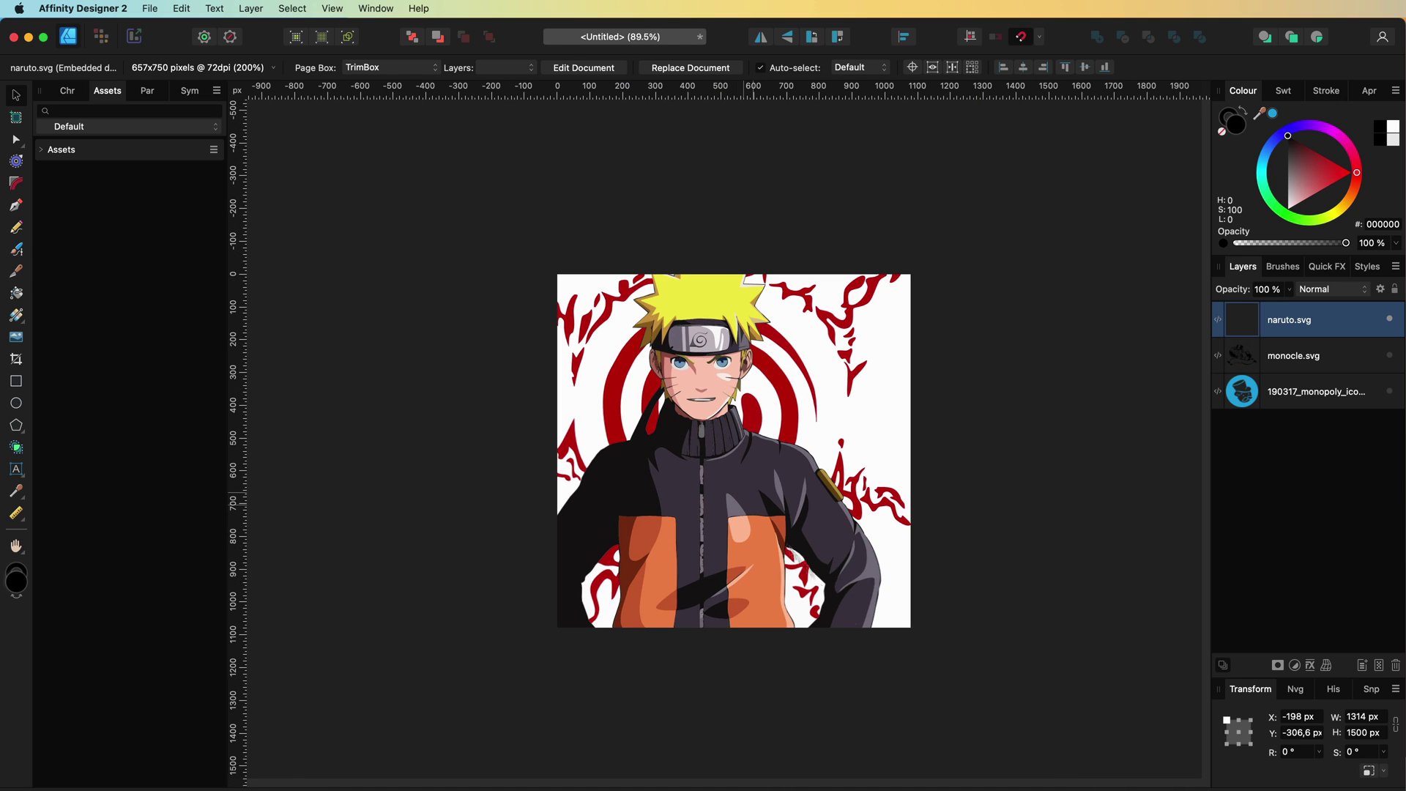
drag(922, 666, 714, 440)
drag(617, 363, 744, 500)
scroll(744, 500, up, 10)
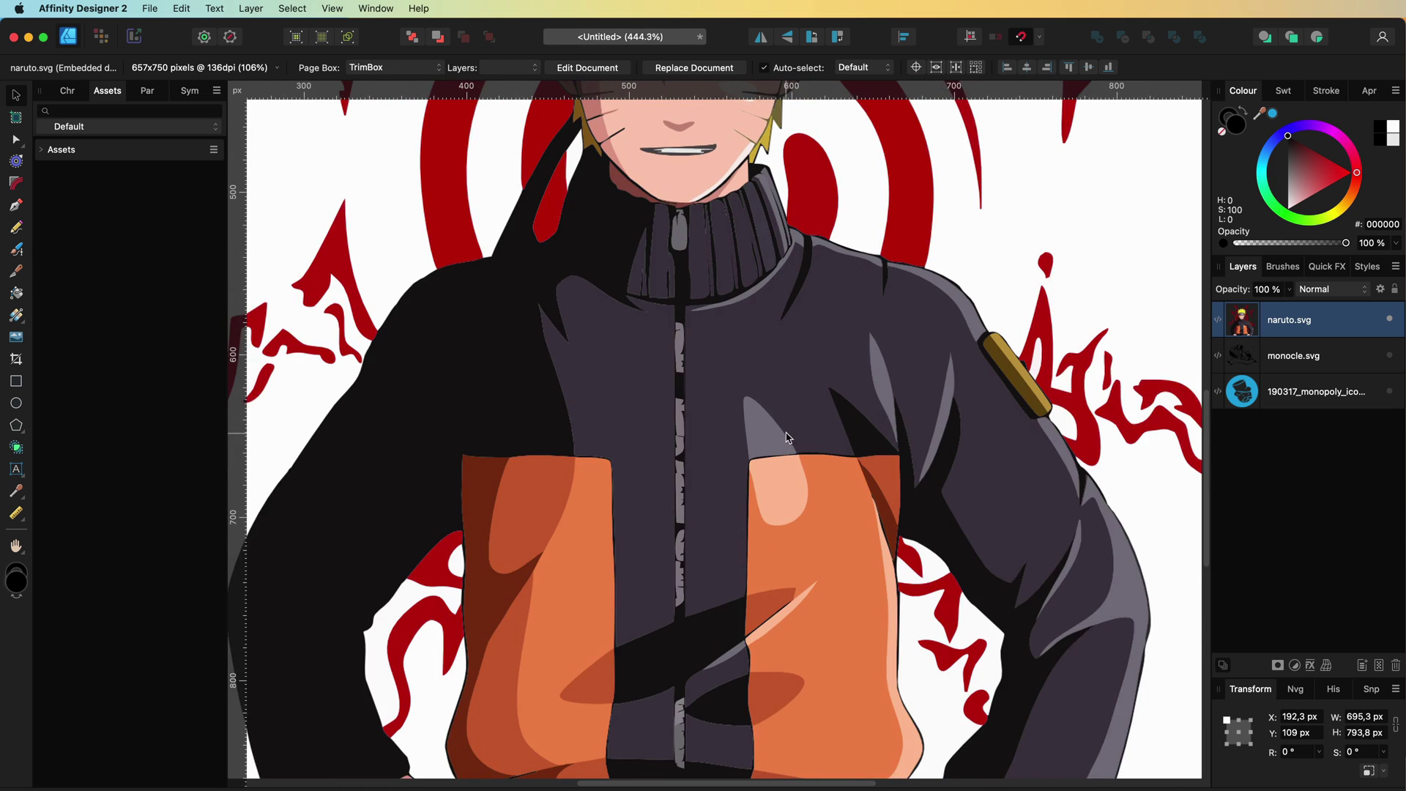